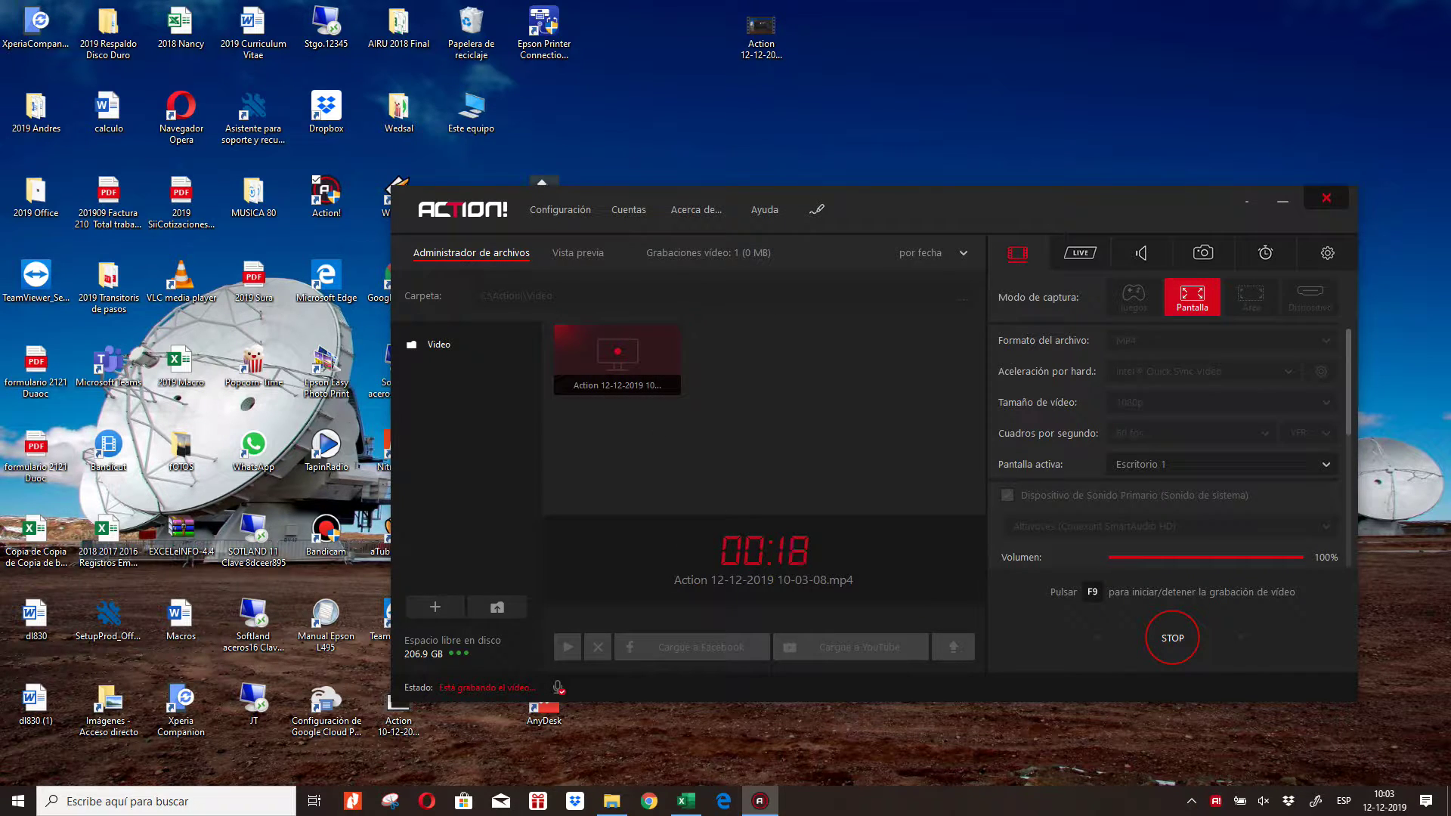
Switch to the Leasing workbook in Excel and look over the leasing code table and the empty area under Nitro 9.
left_click(686, 801)
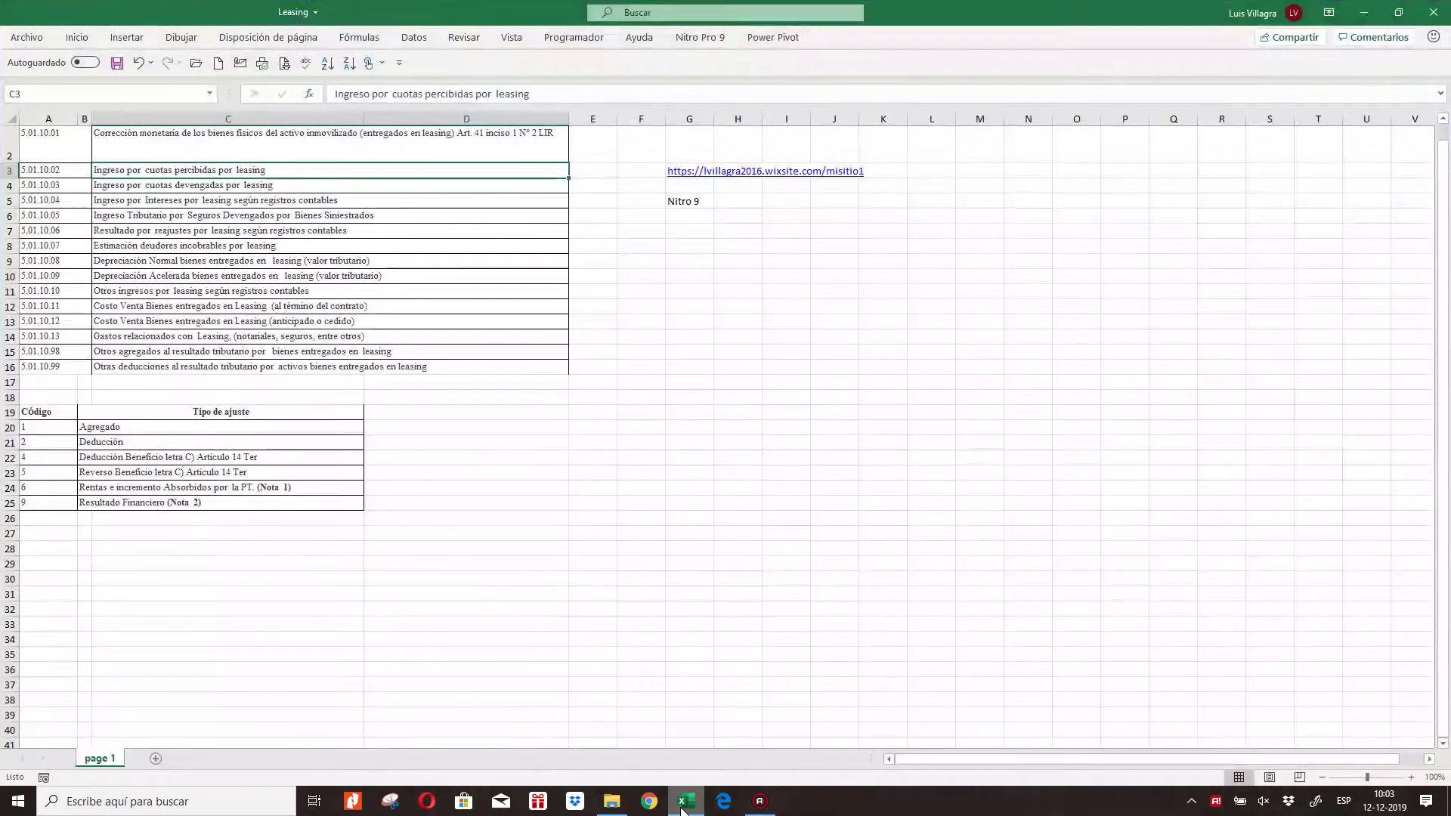
left_click(262, 224)
left_click(785, 261)
left_click(725, 217)
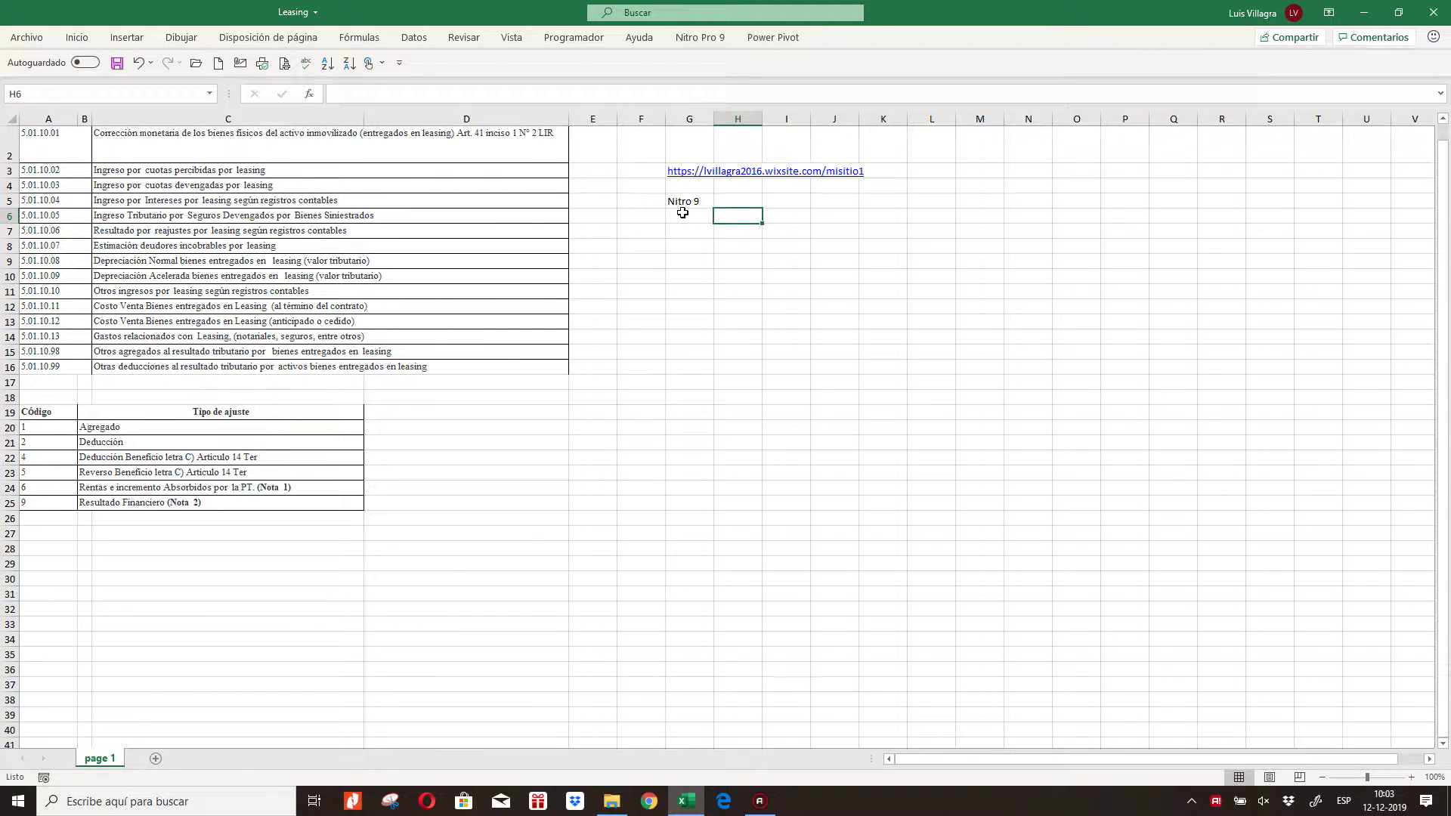
mouse_move(683, 212)
left_mouse_down()
mouse_move(839, 220)
mouse_move(915, 250)
left_mouse_up()
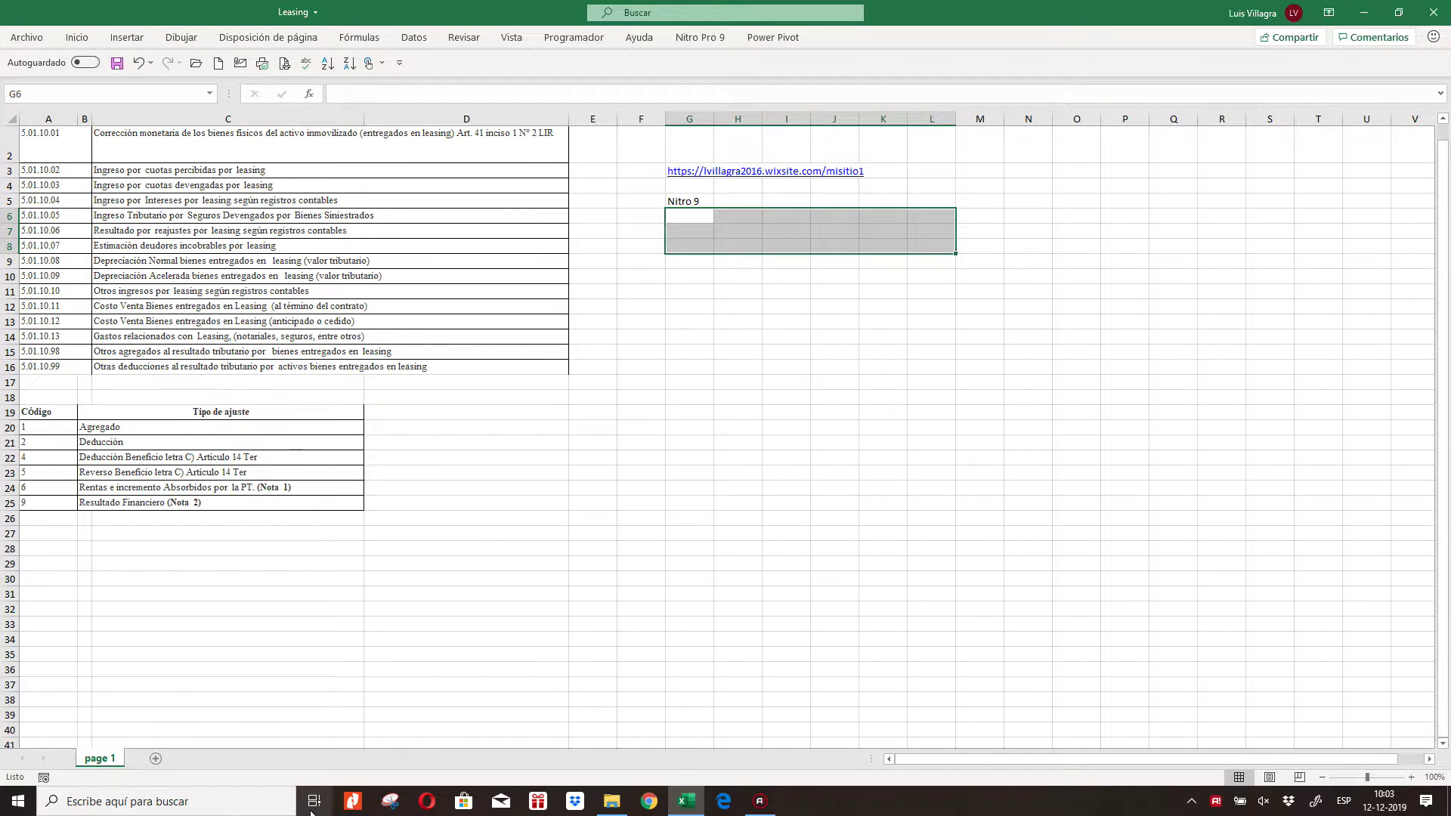
Switch to Nitro Pro 9 and open the recent document Leasing.pdf.
left_click(352, 801)
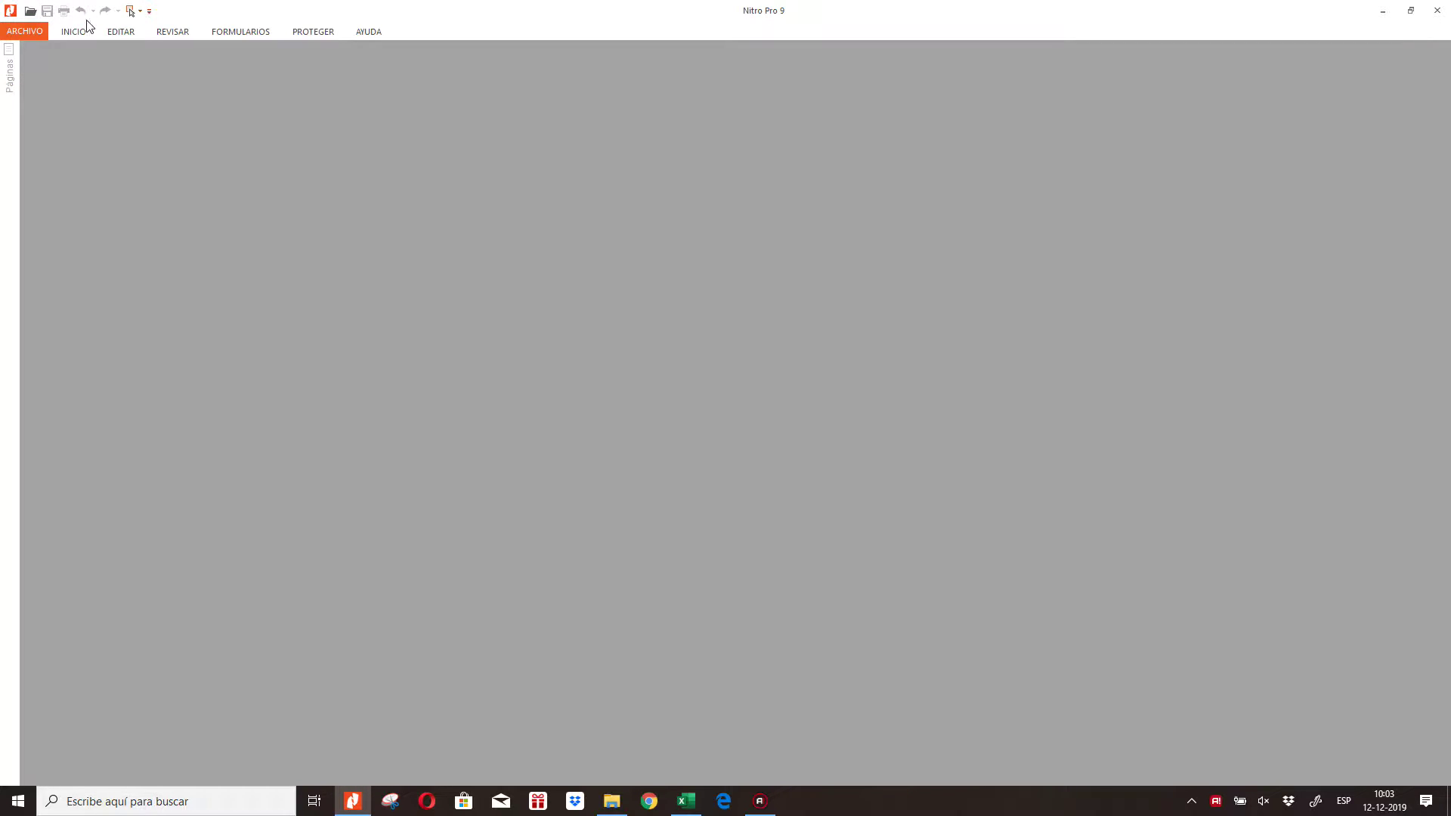
left_click(31, 30)
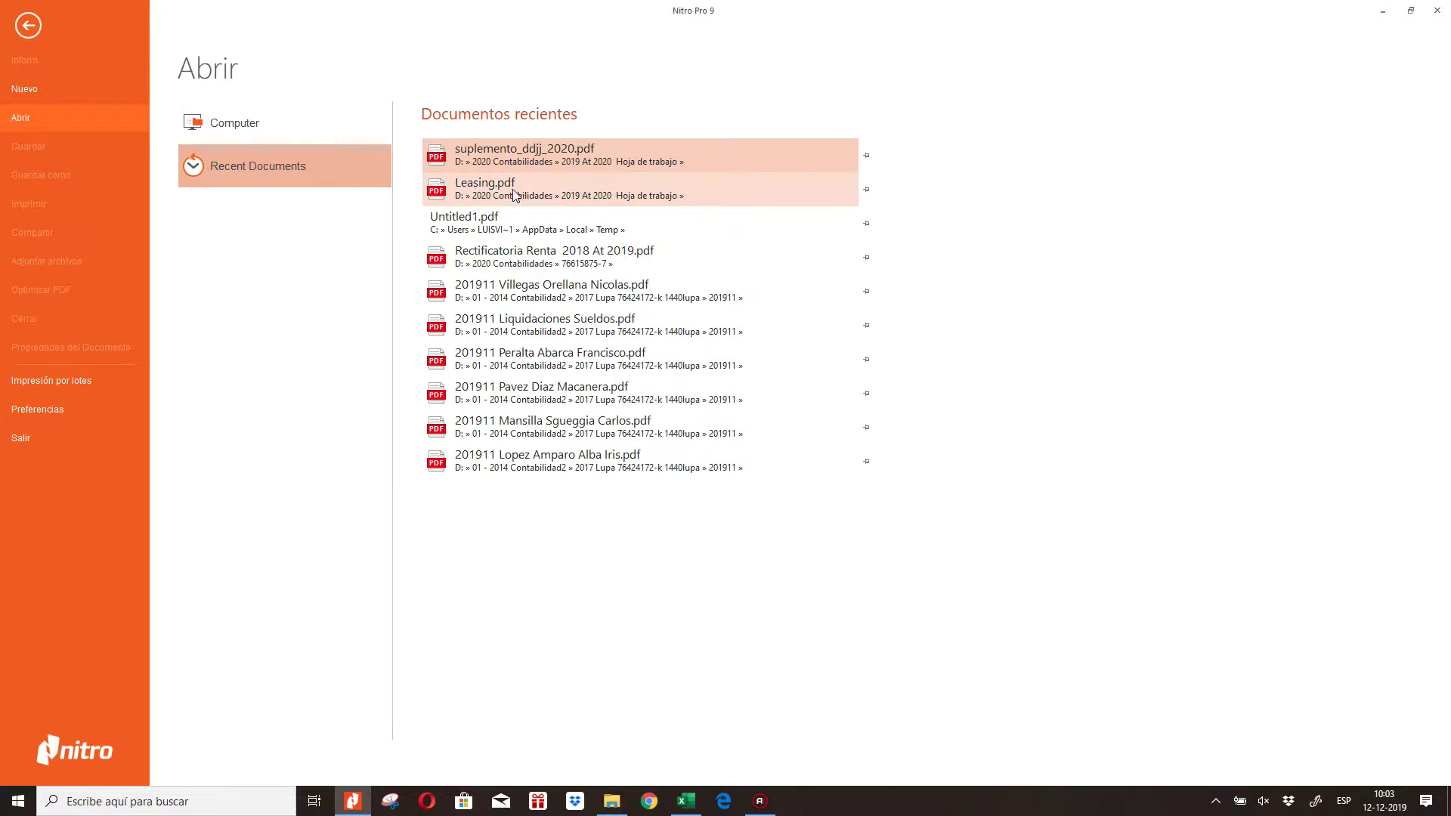
left_click(514, 195)
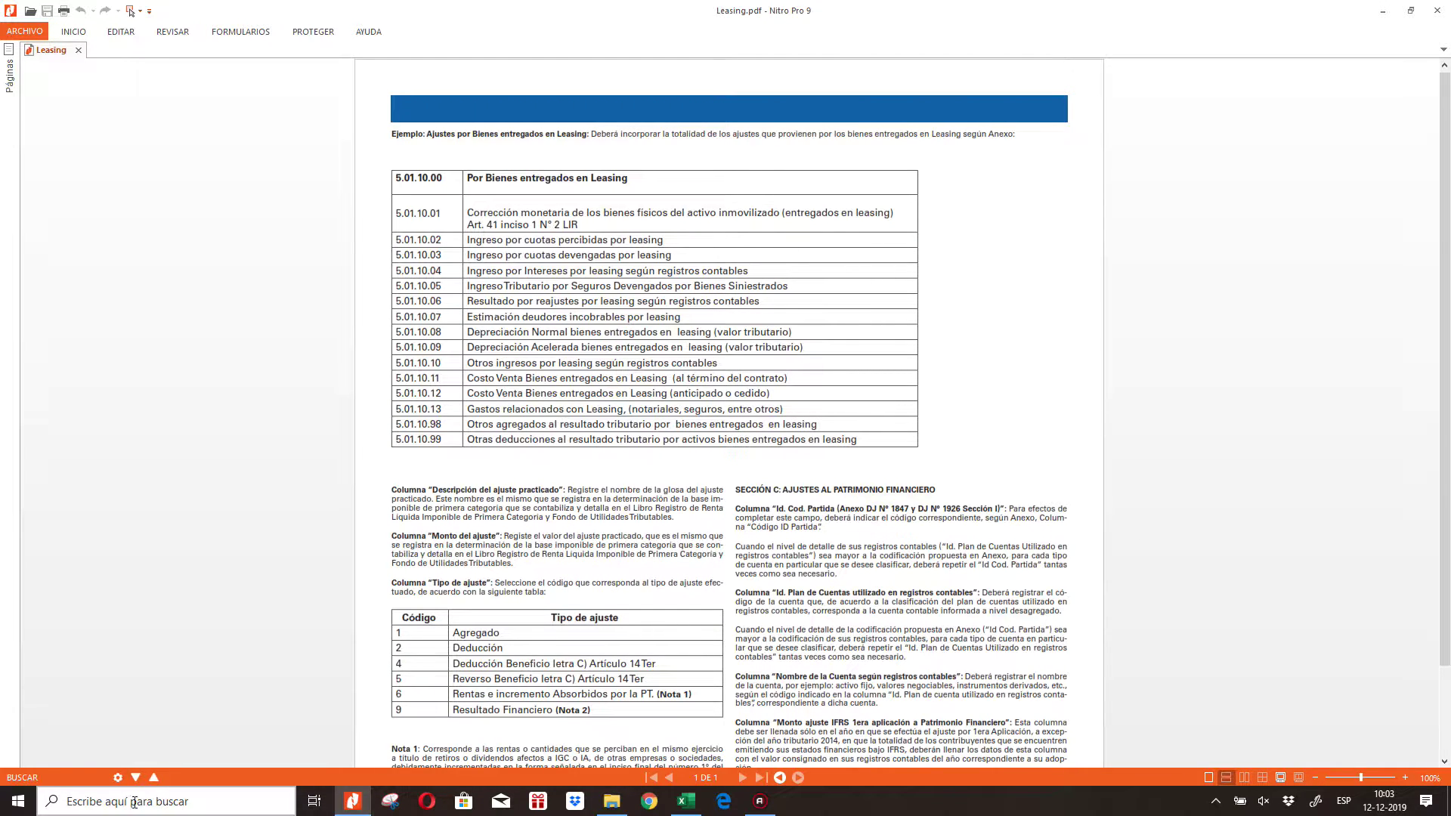
Search Windows for RECORTAR and launch Herramienta Recortes.
left_click(18, 801)
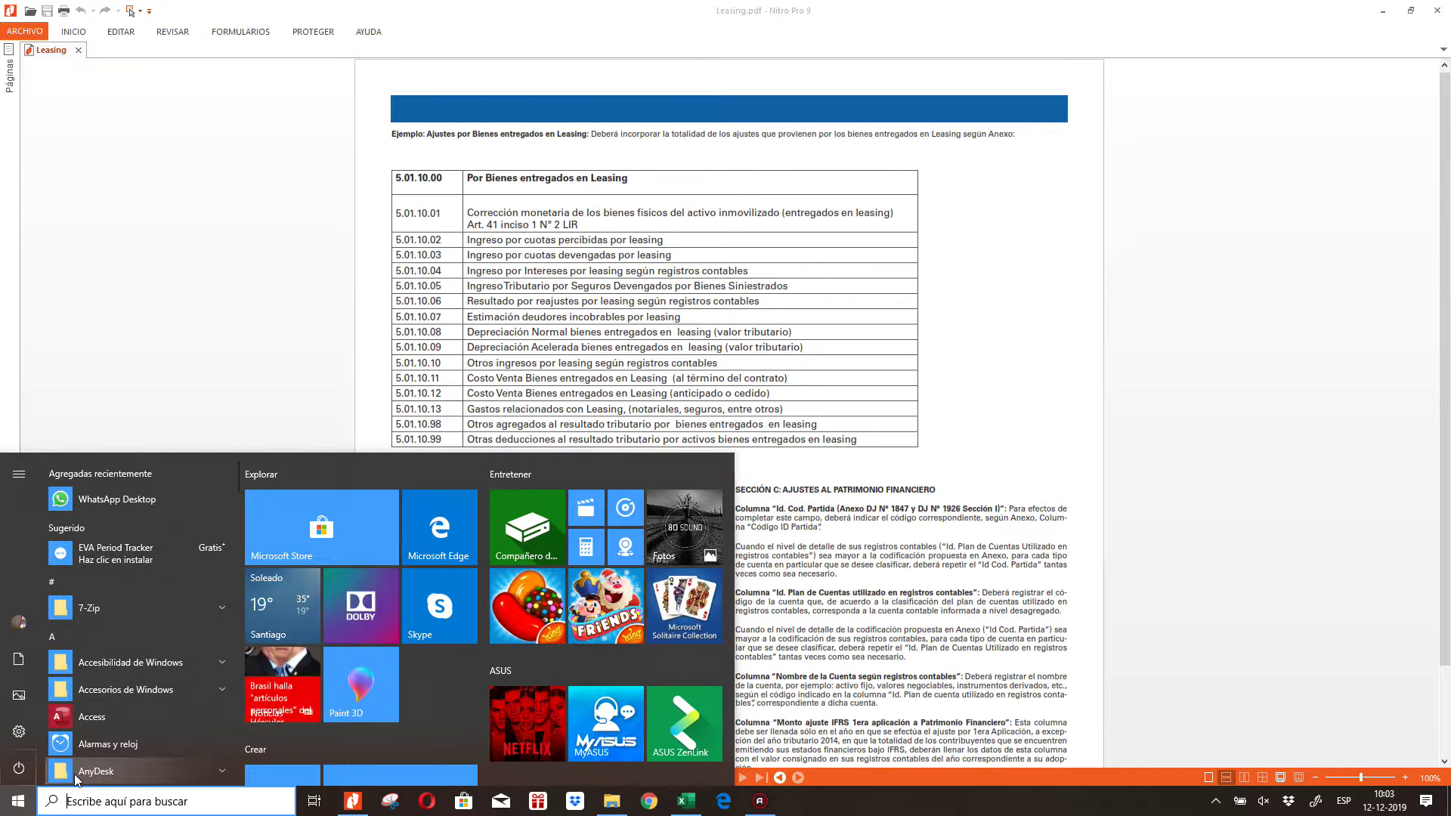
type("RECORTAR")
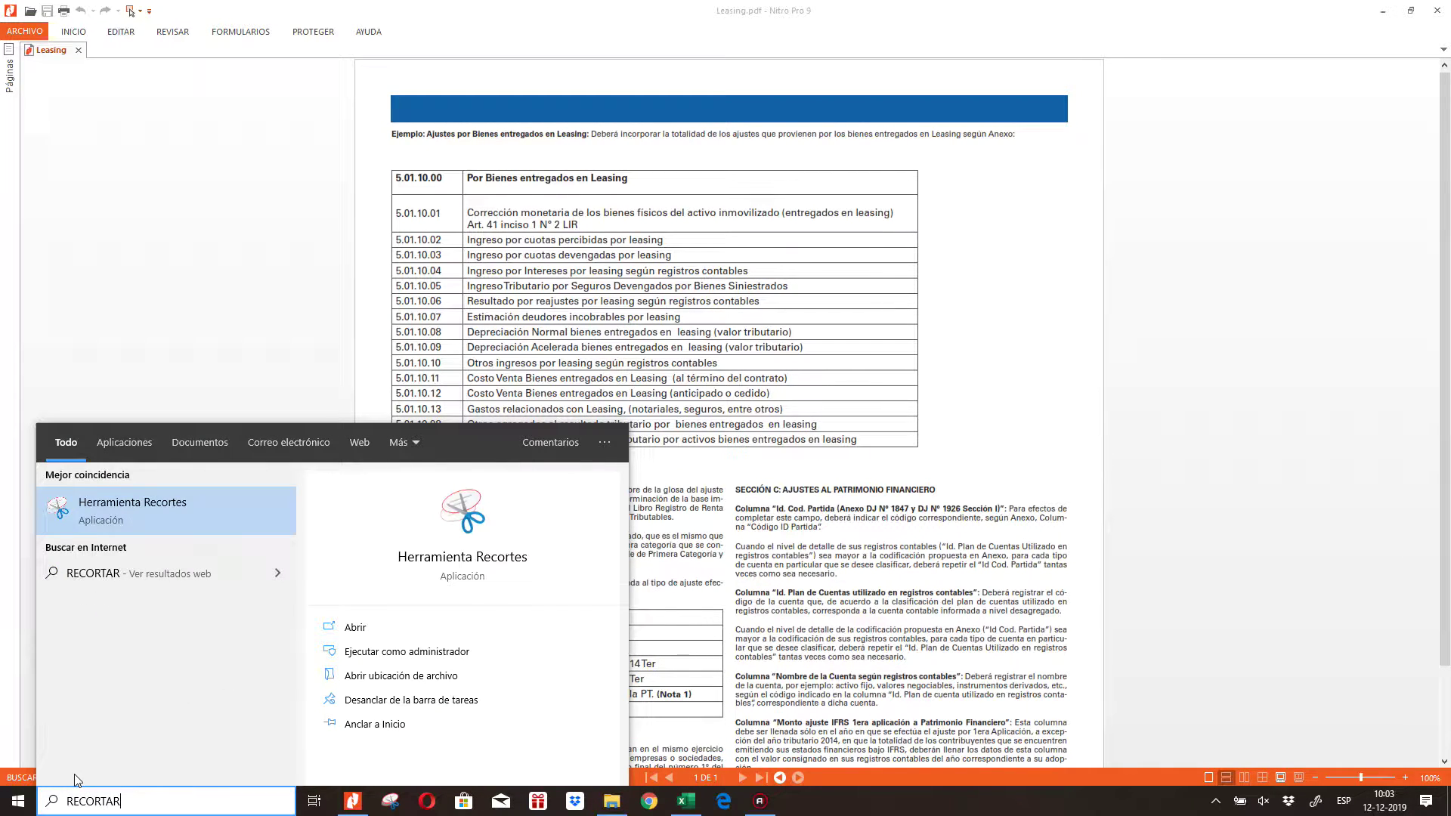
left_click(133, 510)
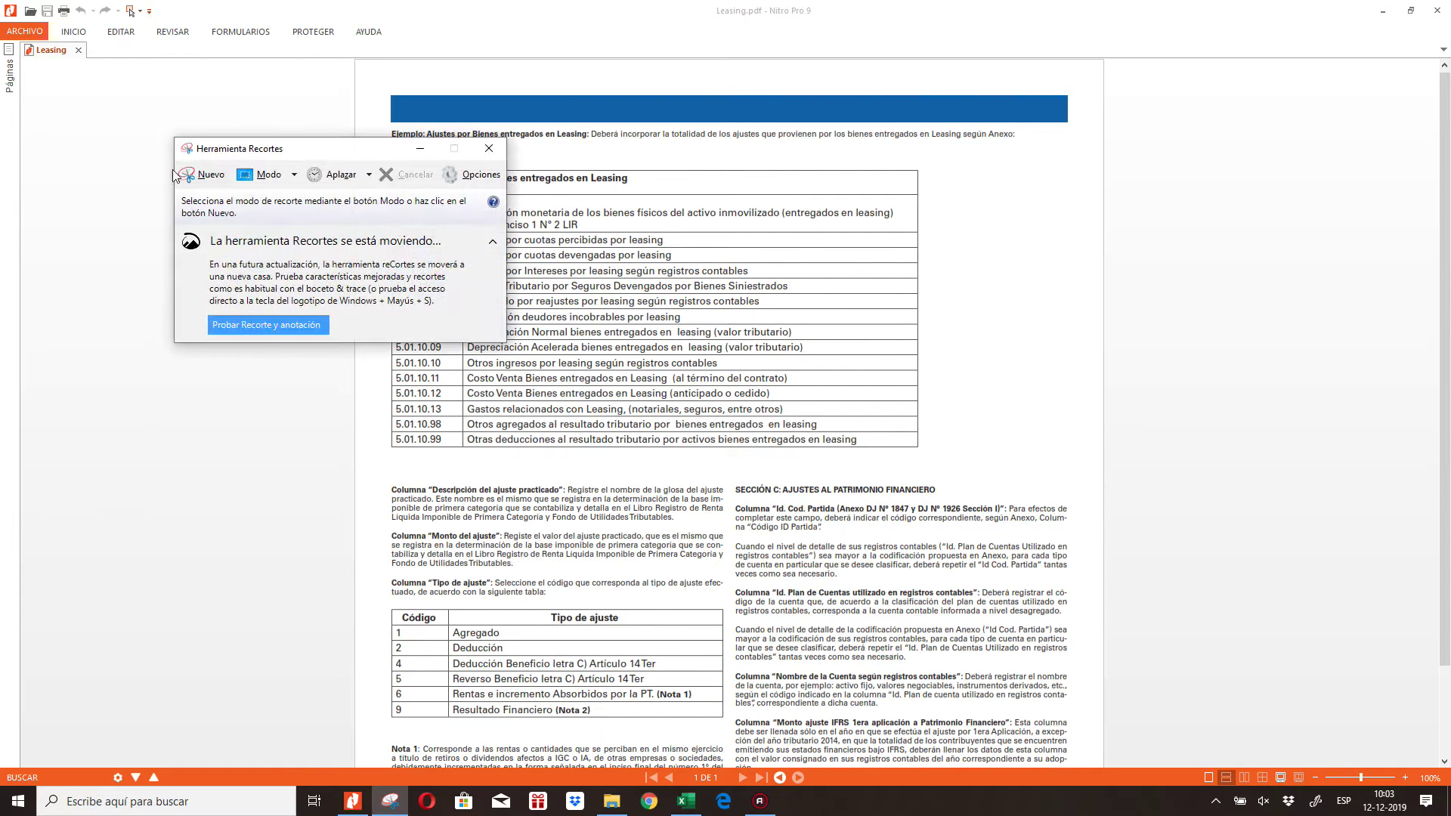
Snip the full-width paragraphs from "Descripción del ajuste practicado" through "Tipo de ajuste" in the PDF and copy the capture.
left_click(187, 174)
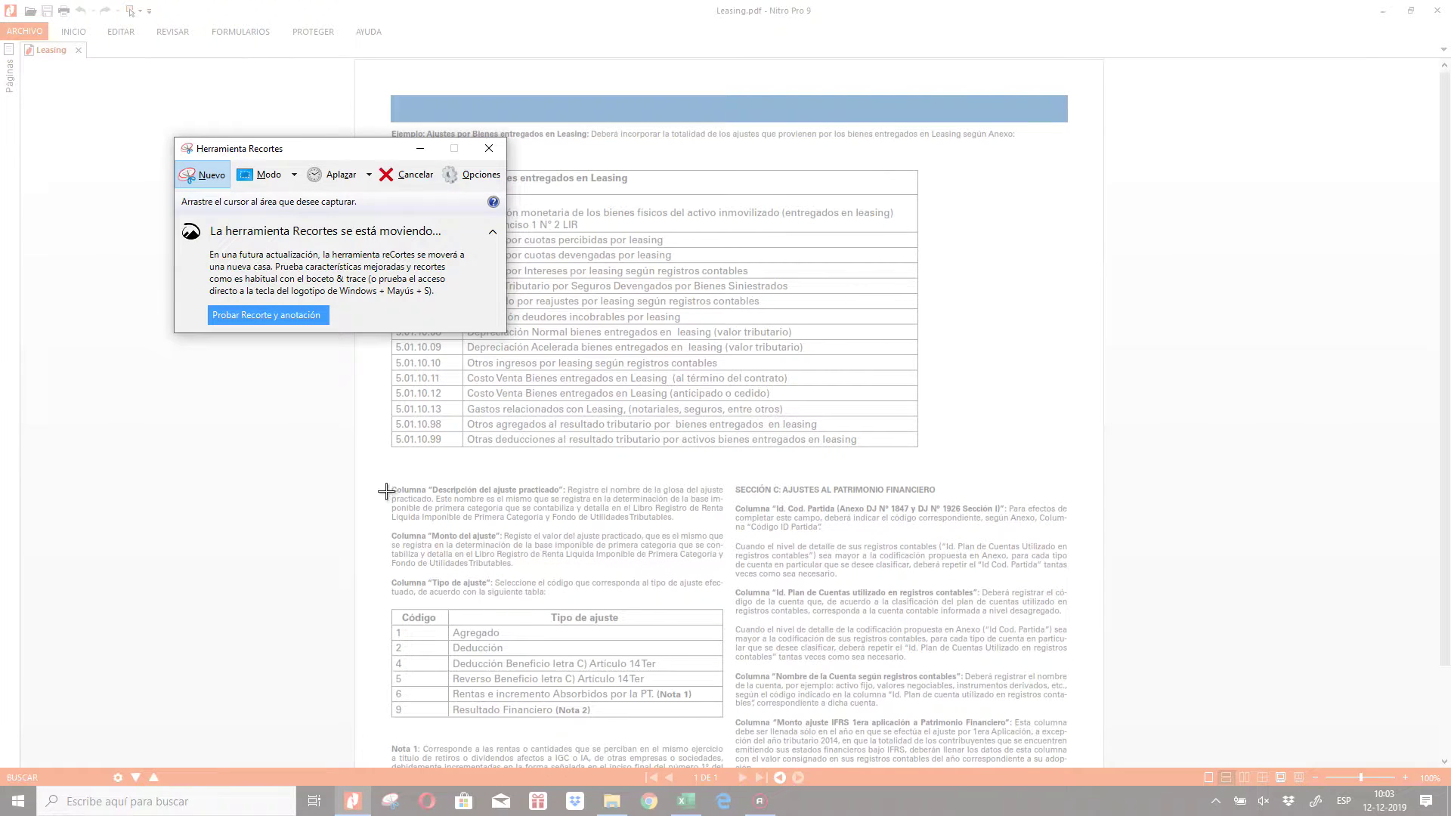
left_click_drag(386, 479, 706, 604)
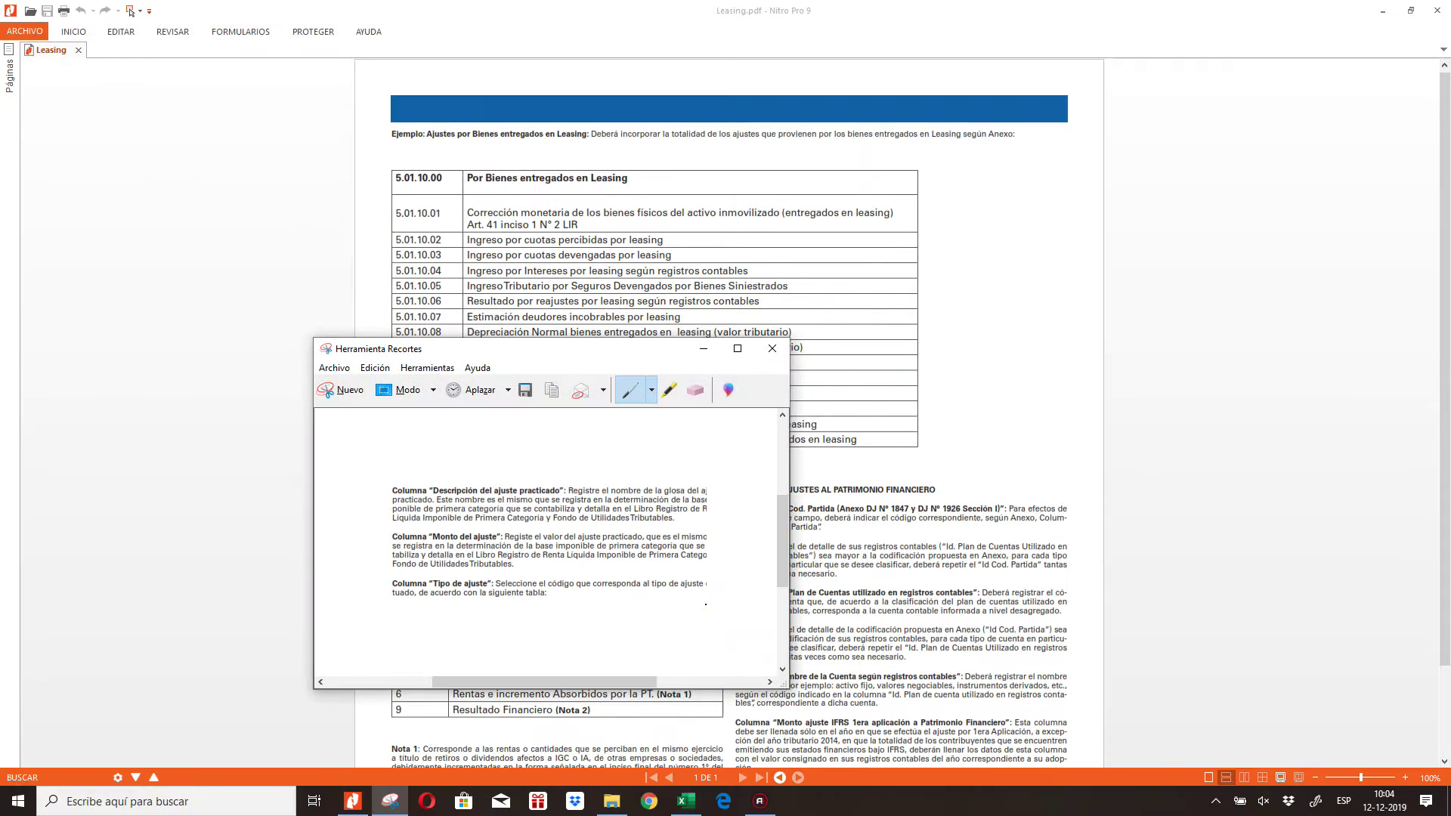
left_click(330, 390)
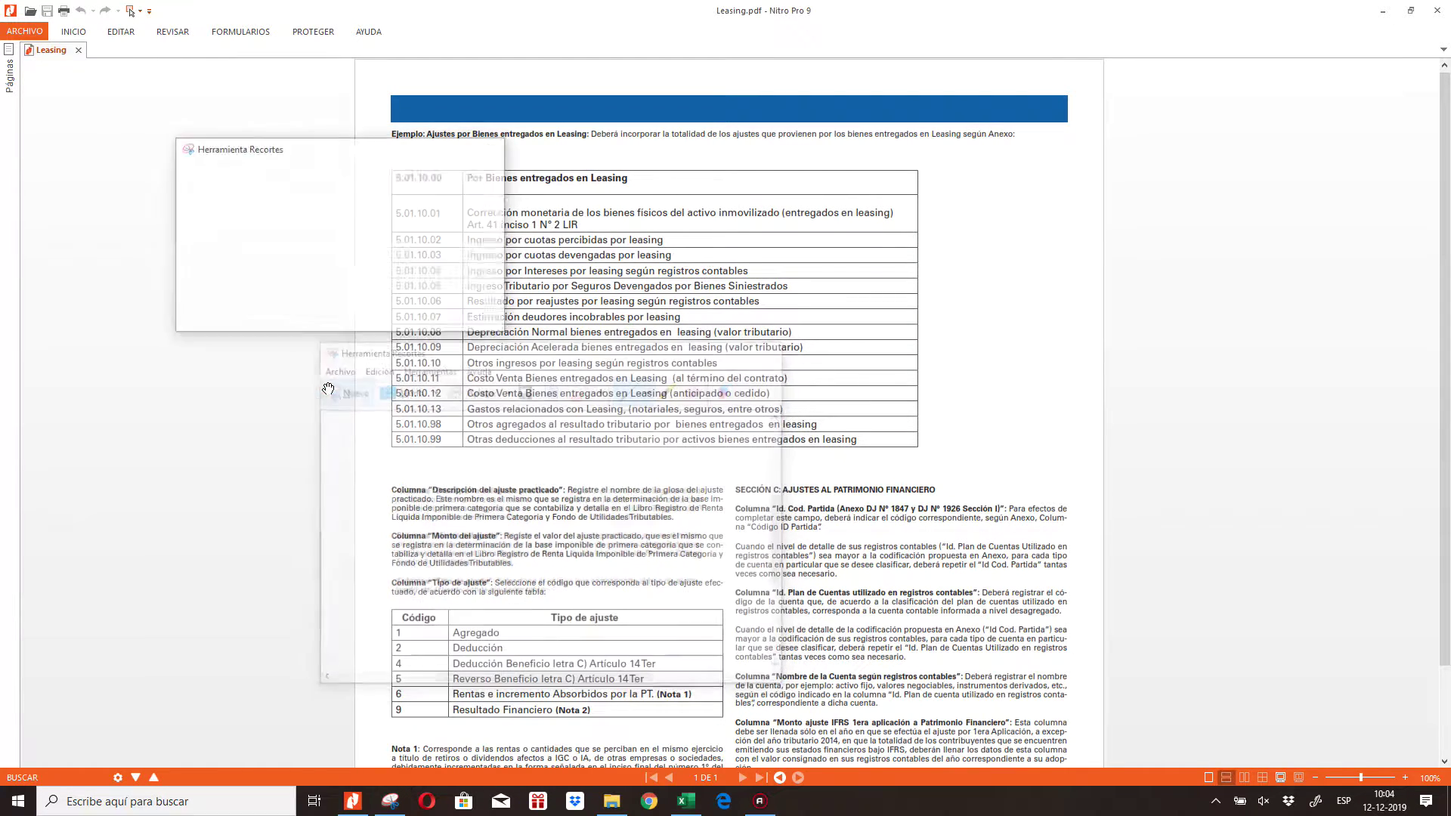
left_click_drag(389, 486, 724, 602)
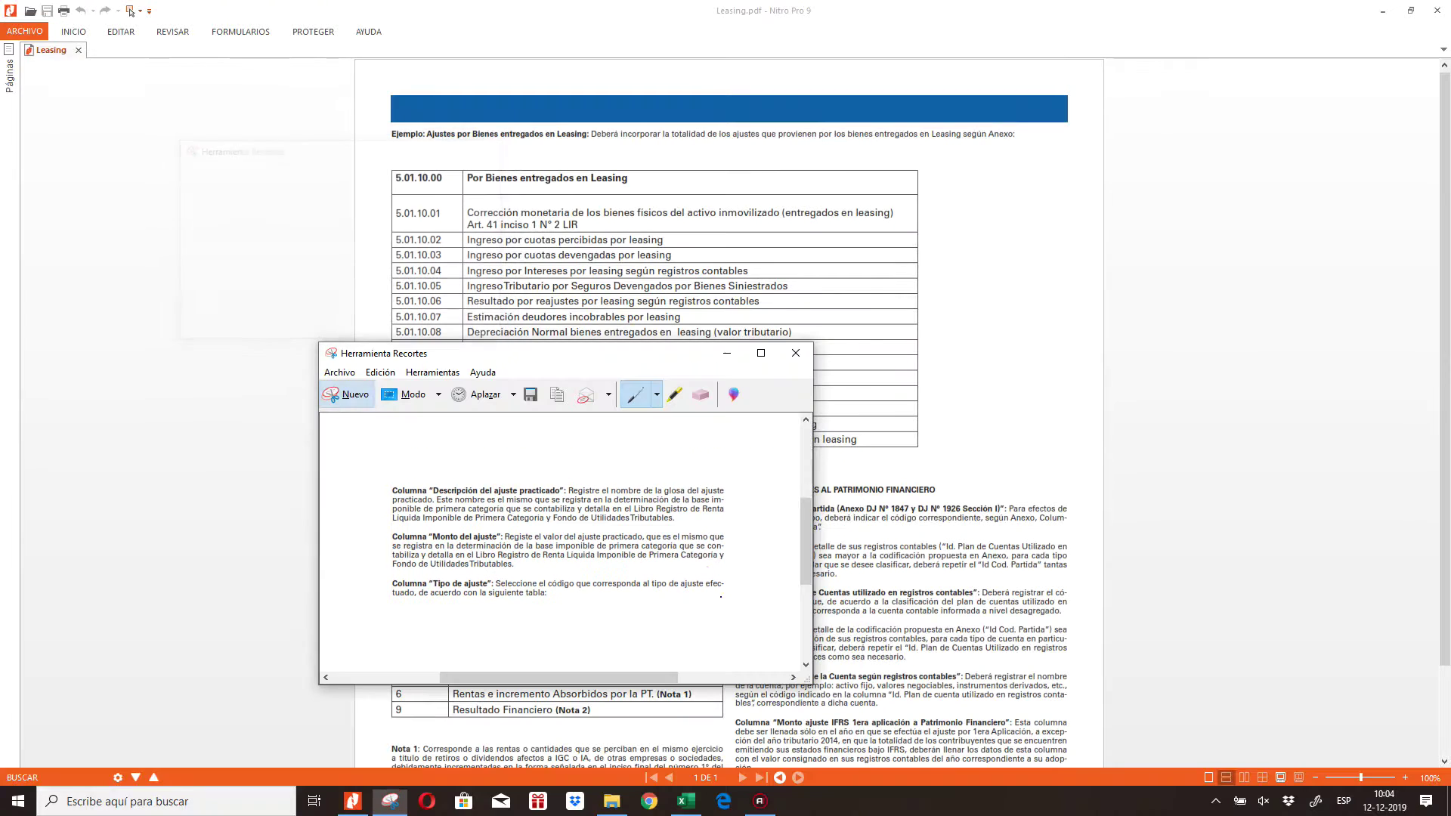
left_click(380, 372)
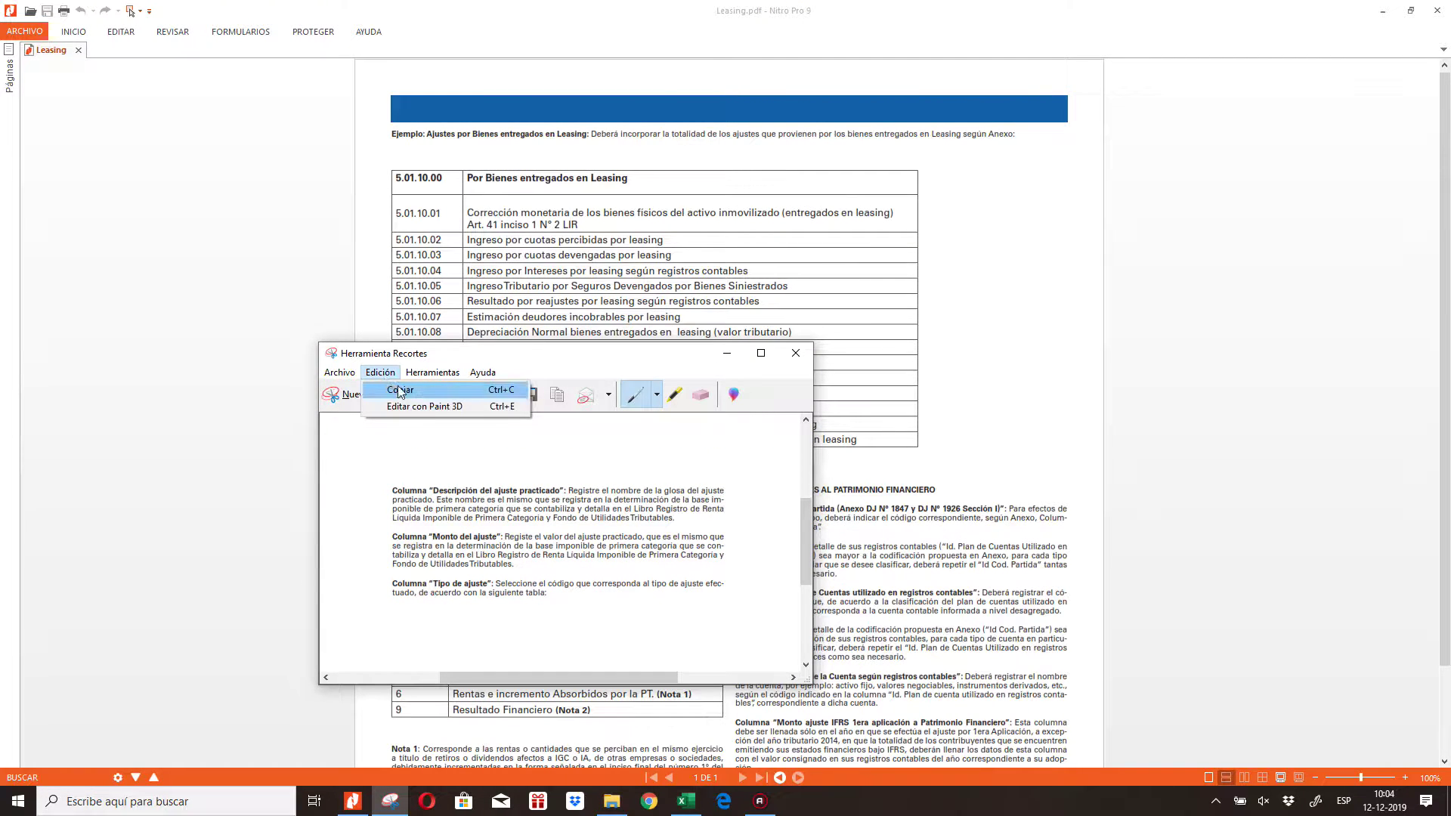
left_click(399, 390)
Paste the capture at cell O5 of the Leasing workbook in Excel and move the image up to start at column N.
left_click(685, 801)
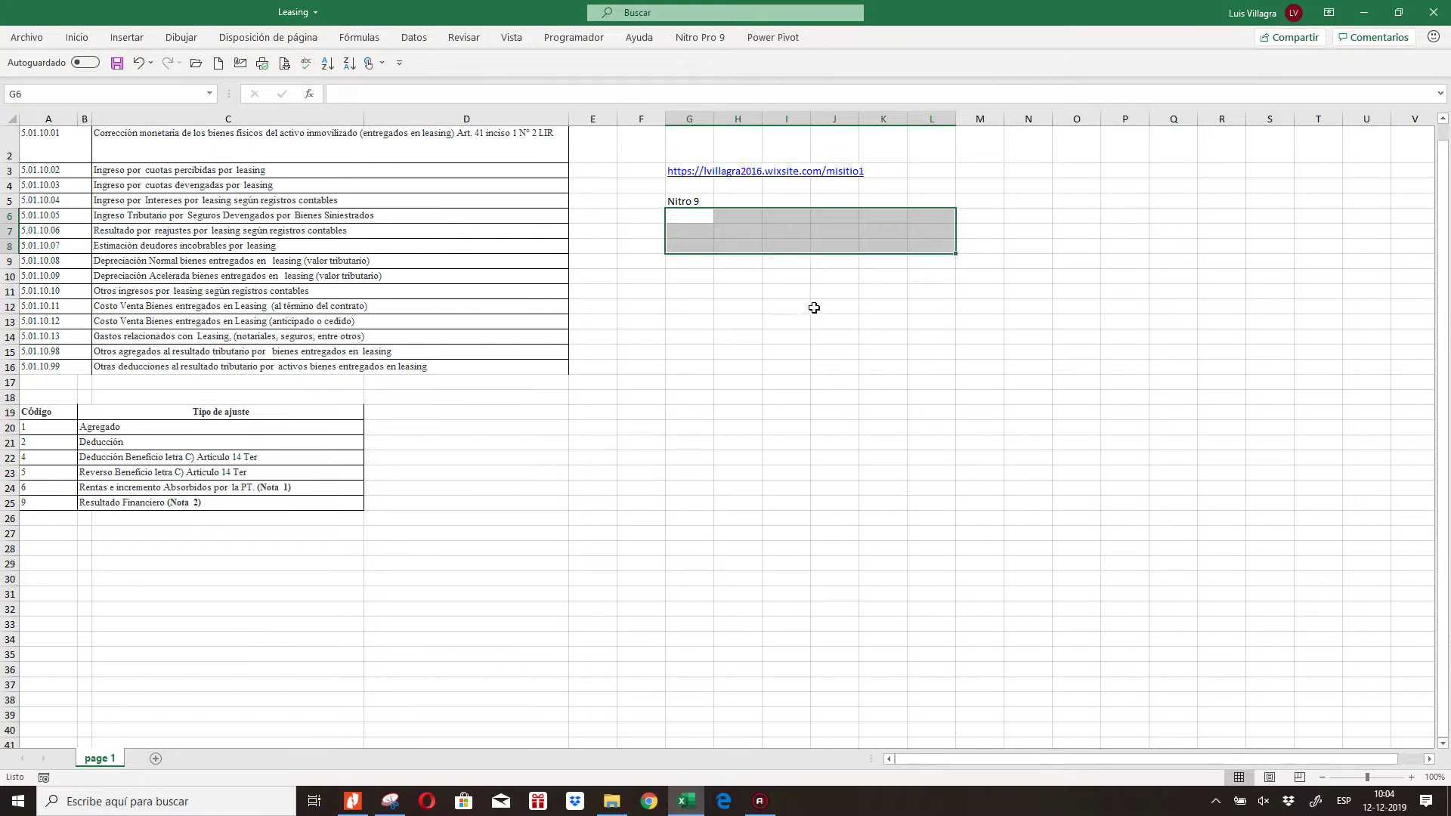
right_click(1085, 198)
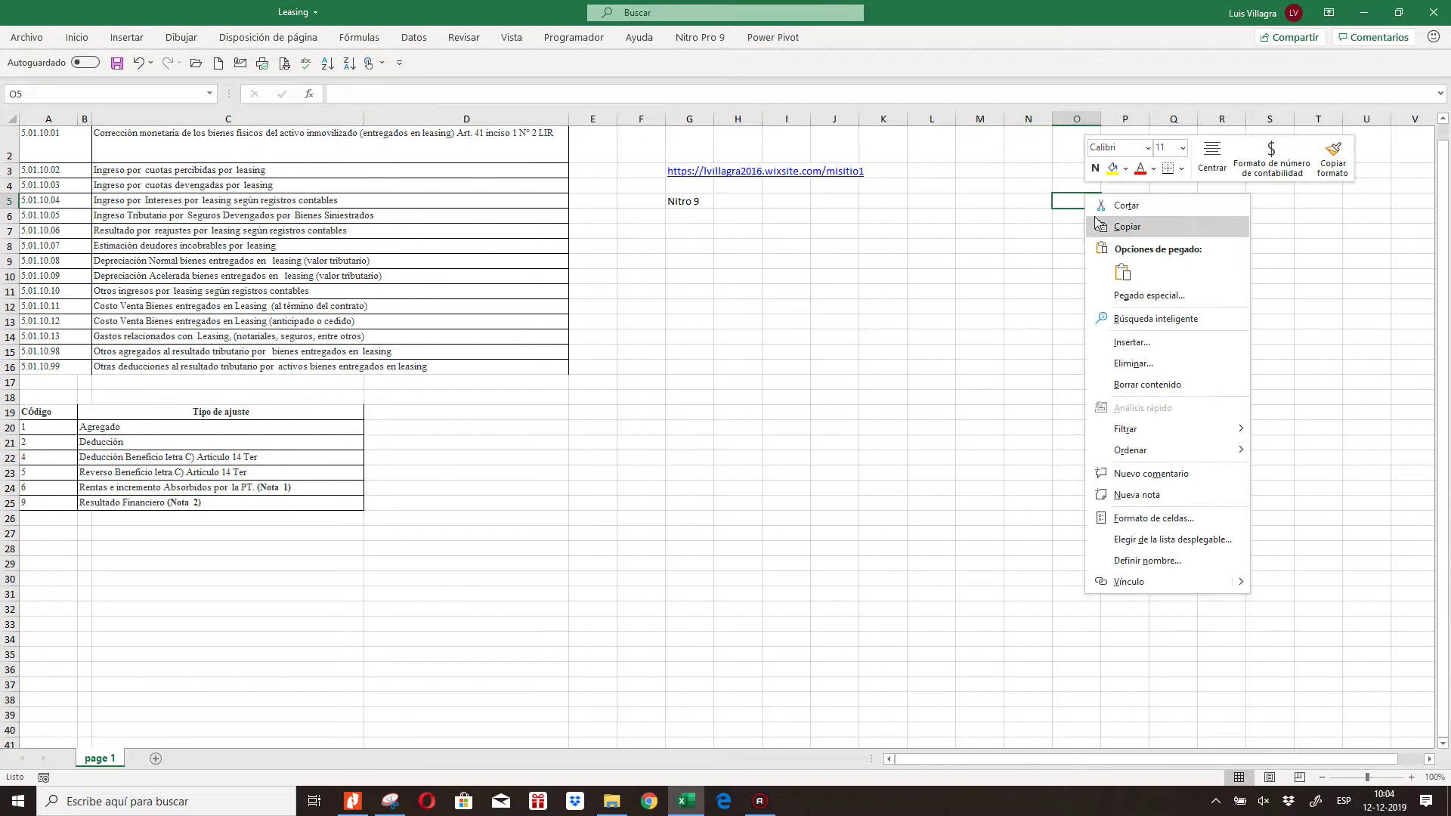
left_click(1122, 272)
left_click(1105, 444)
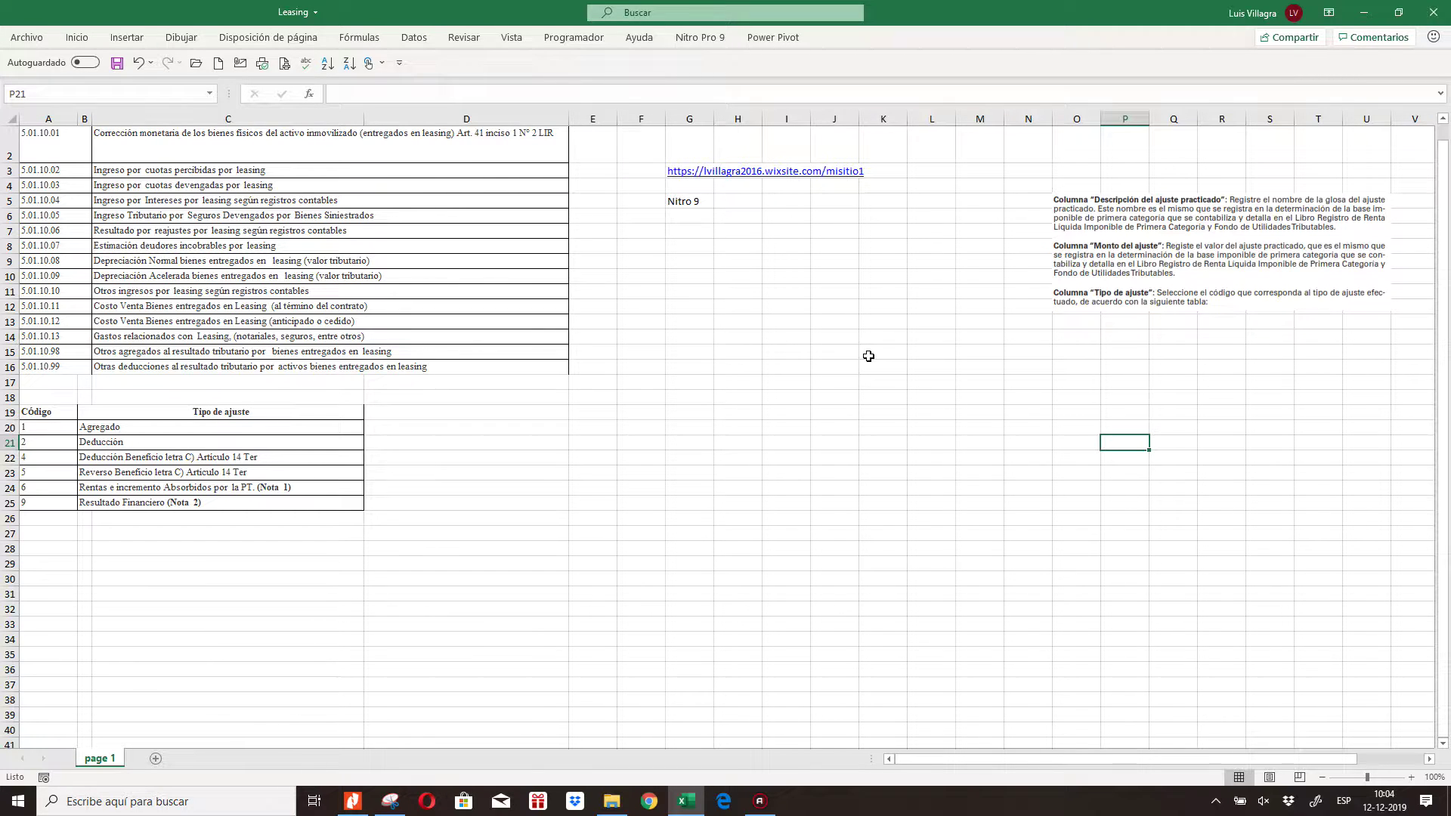
left_click_drag(1294, 237, 1246, 222)
left_click(1125, 323)
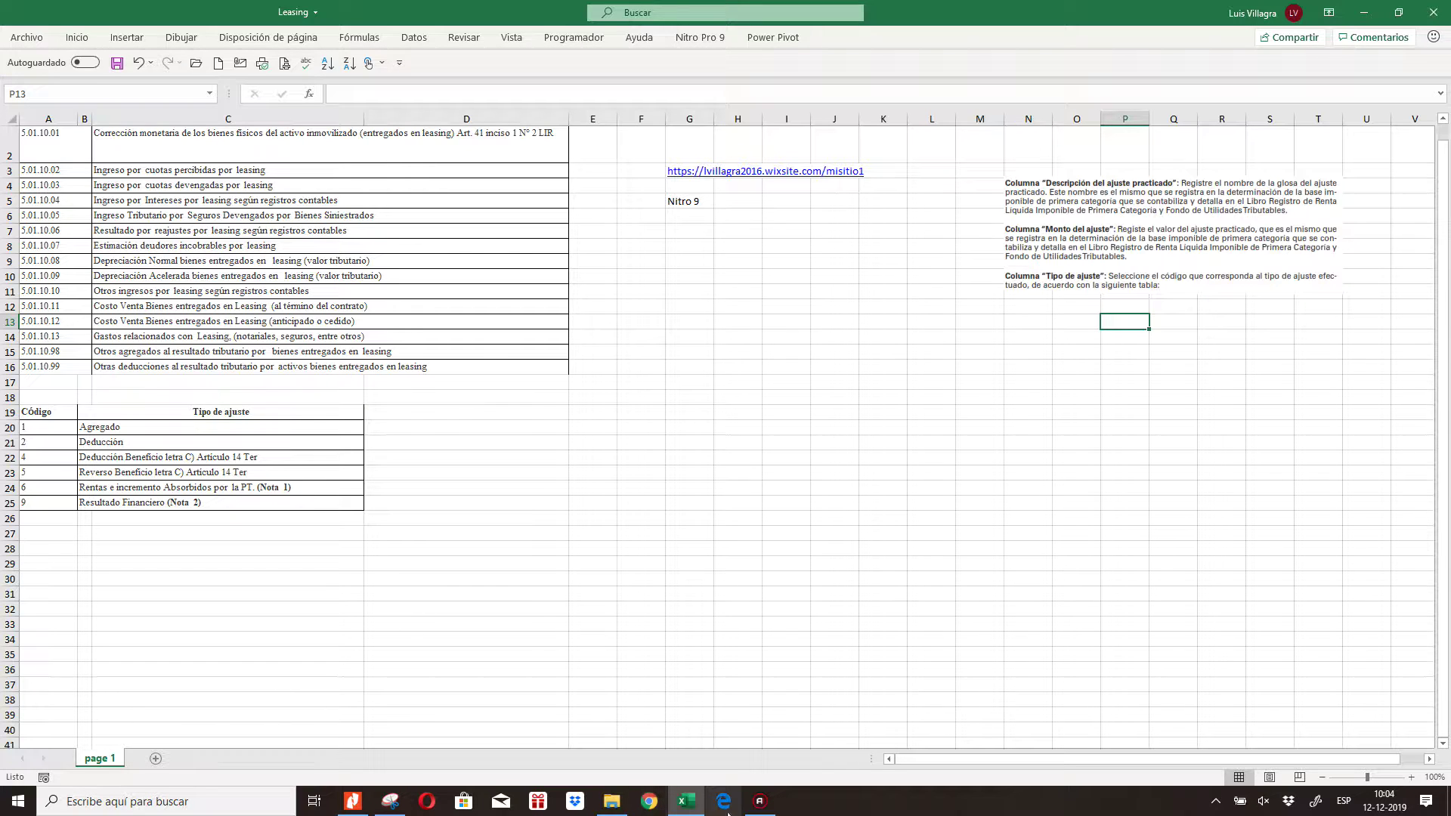
Return to the PDF in Nitro Pro, snip the whole "SECCIÓN C: AJUSTES AL PATRIMONIO FINANCIERO" text column and copy the capture.
left_click(352, 801)
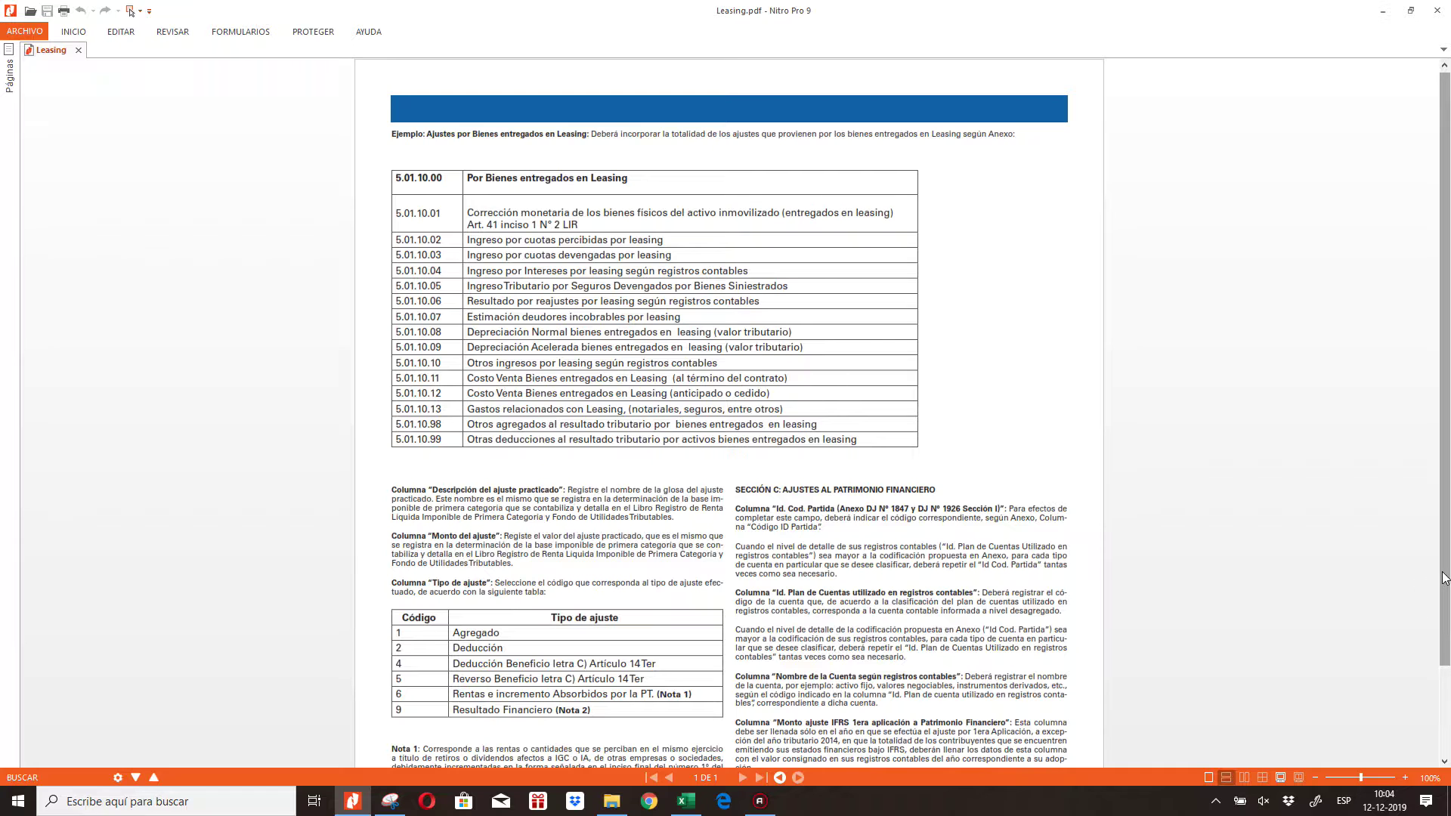
scroll(1447, 659, "down", 3)
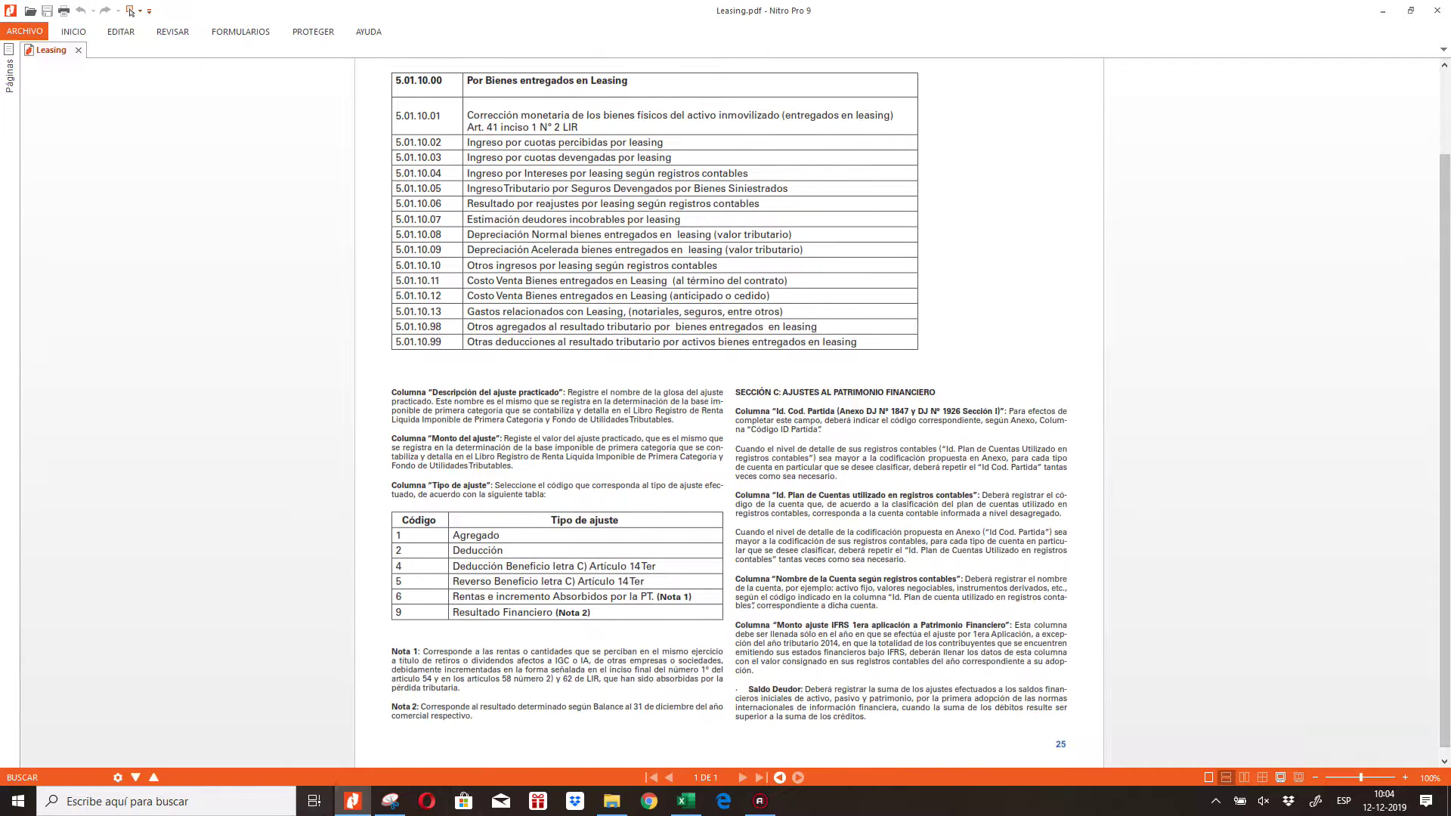
left_click(389, 801)
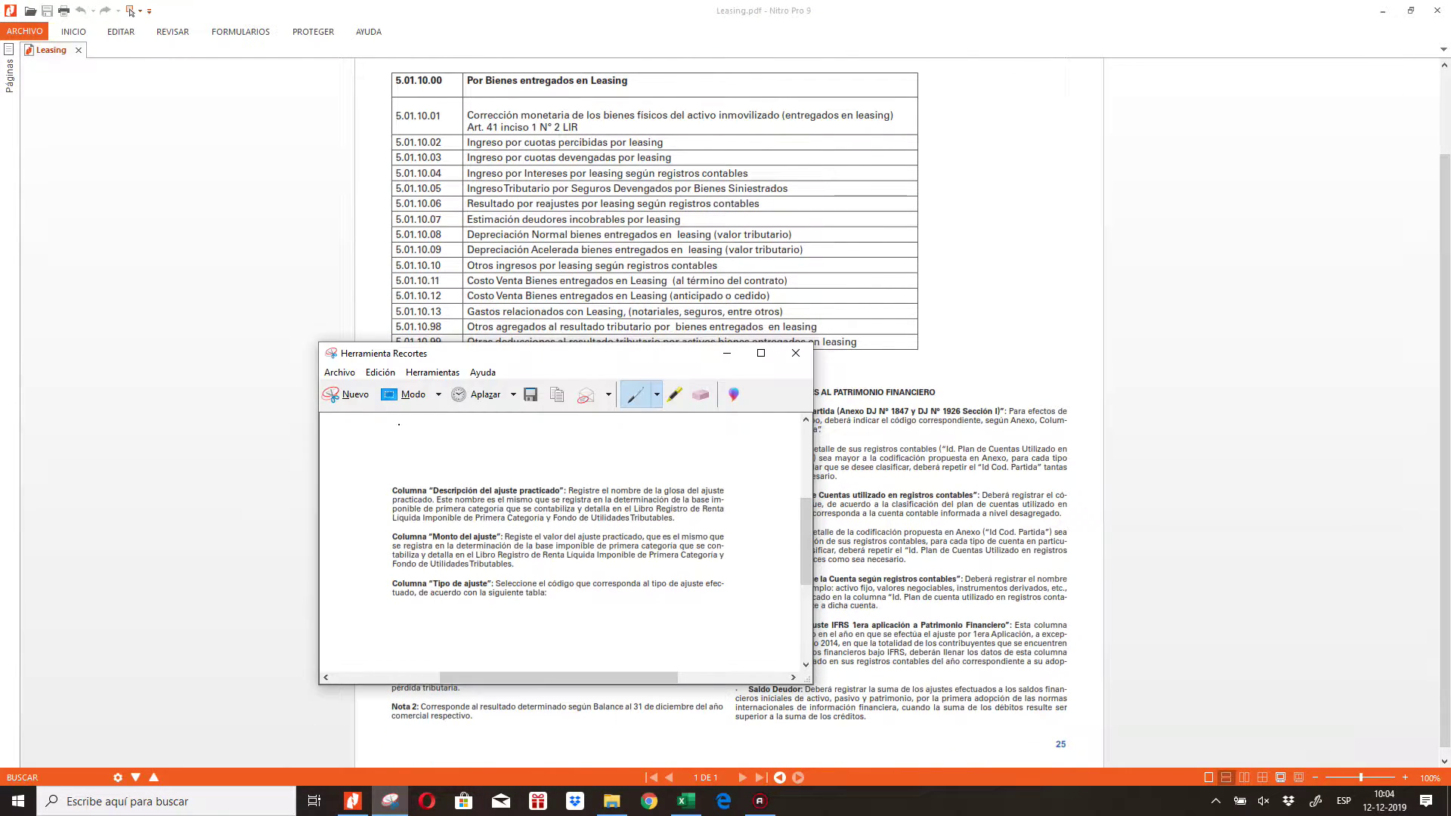
left_click(349, 303)
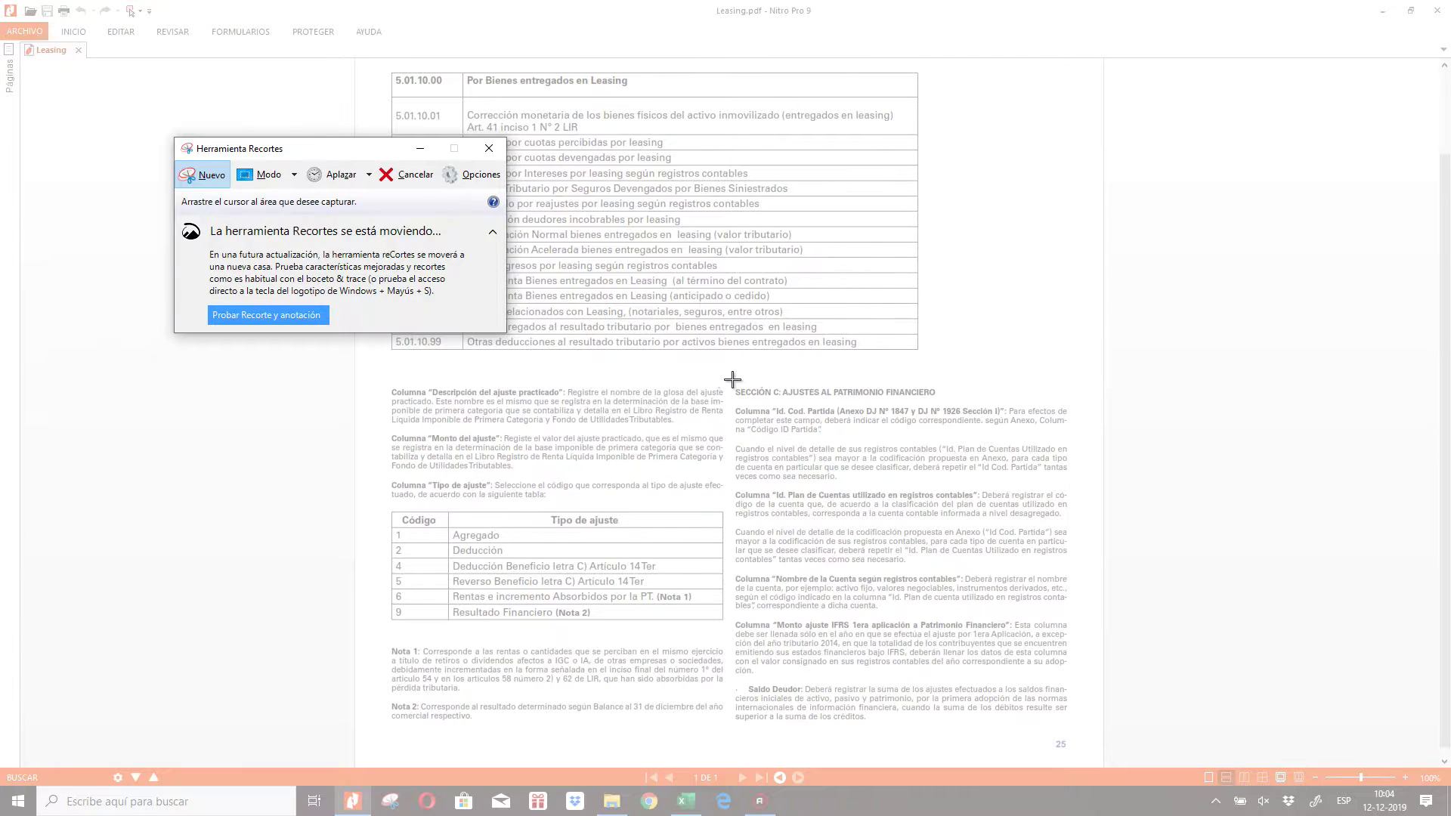
mouse_move(733, 380)
left_mouse_down()
mouse_move(757, 539)
mouse_move(931, 727)
mouse_move(1069, 726)
left_mouse_up()
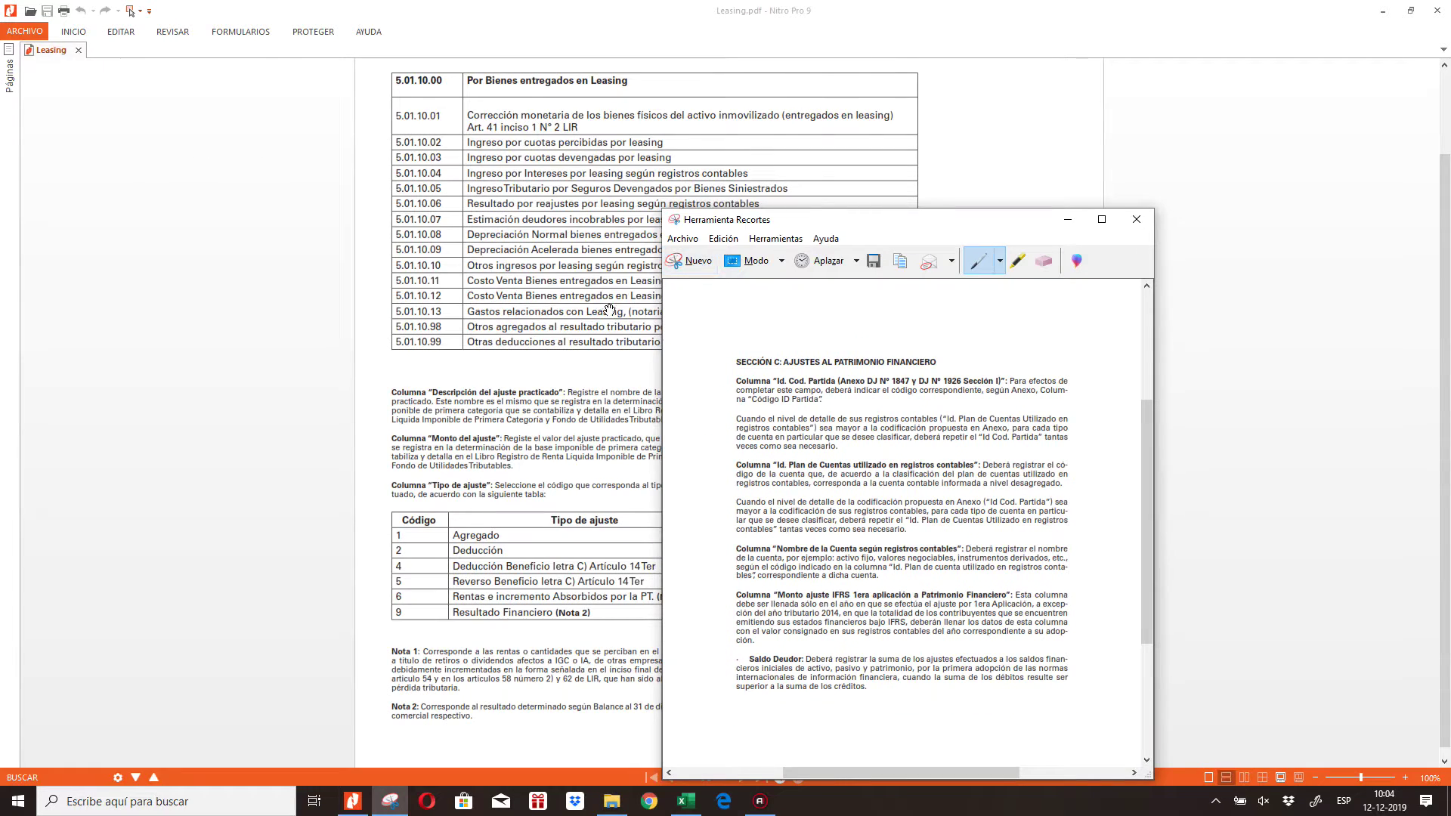
left_click(739, 241)
left_click(742, 256)
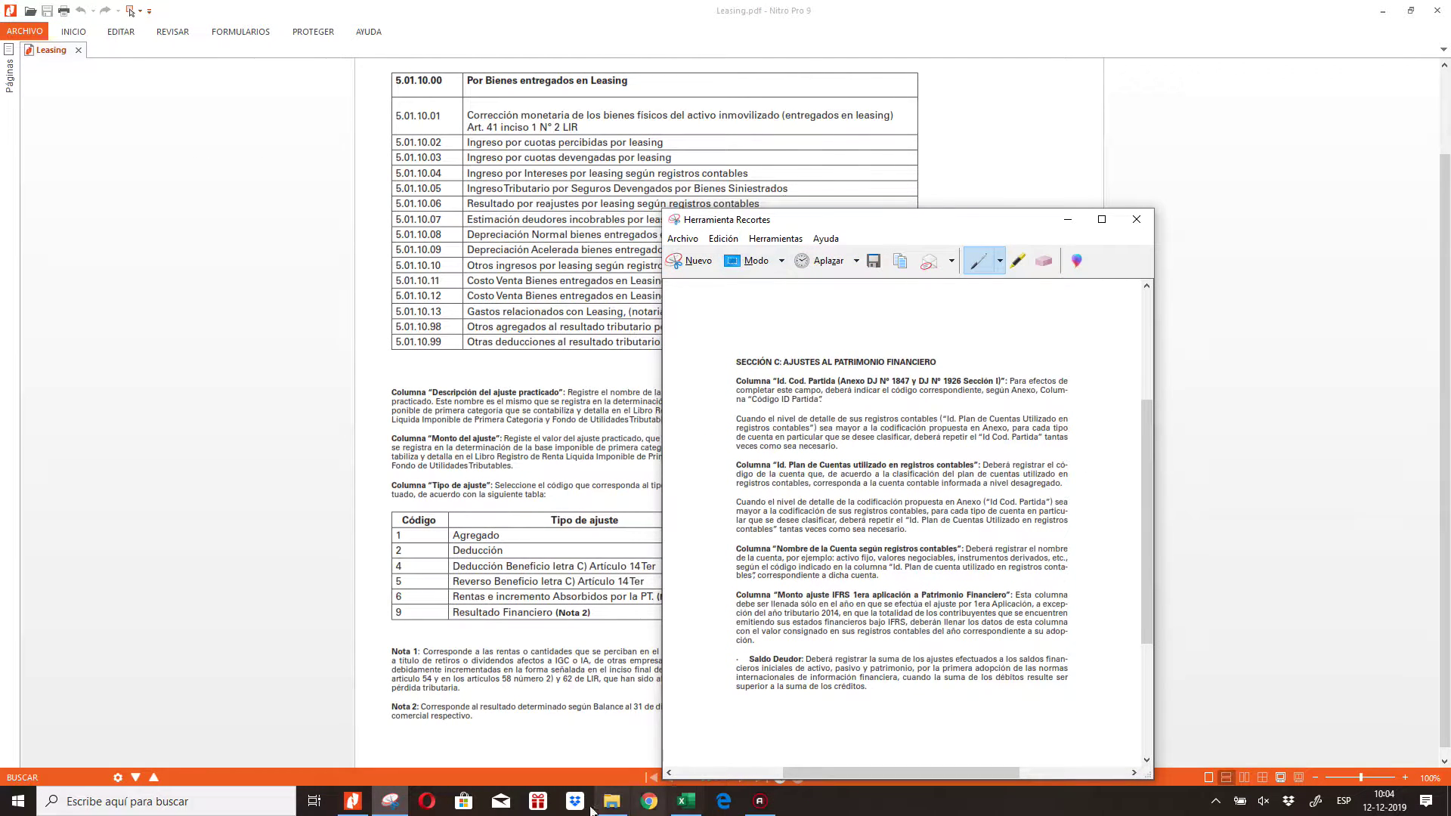
Paste the Sección C capture into the Excel sheet at cell N12, directly below the first image, and deselect it.
left_click(686, 804)
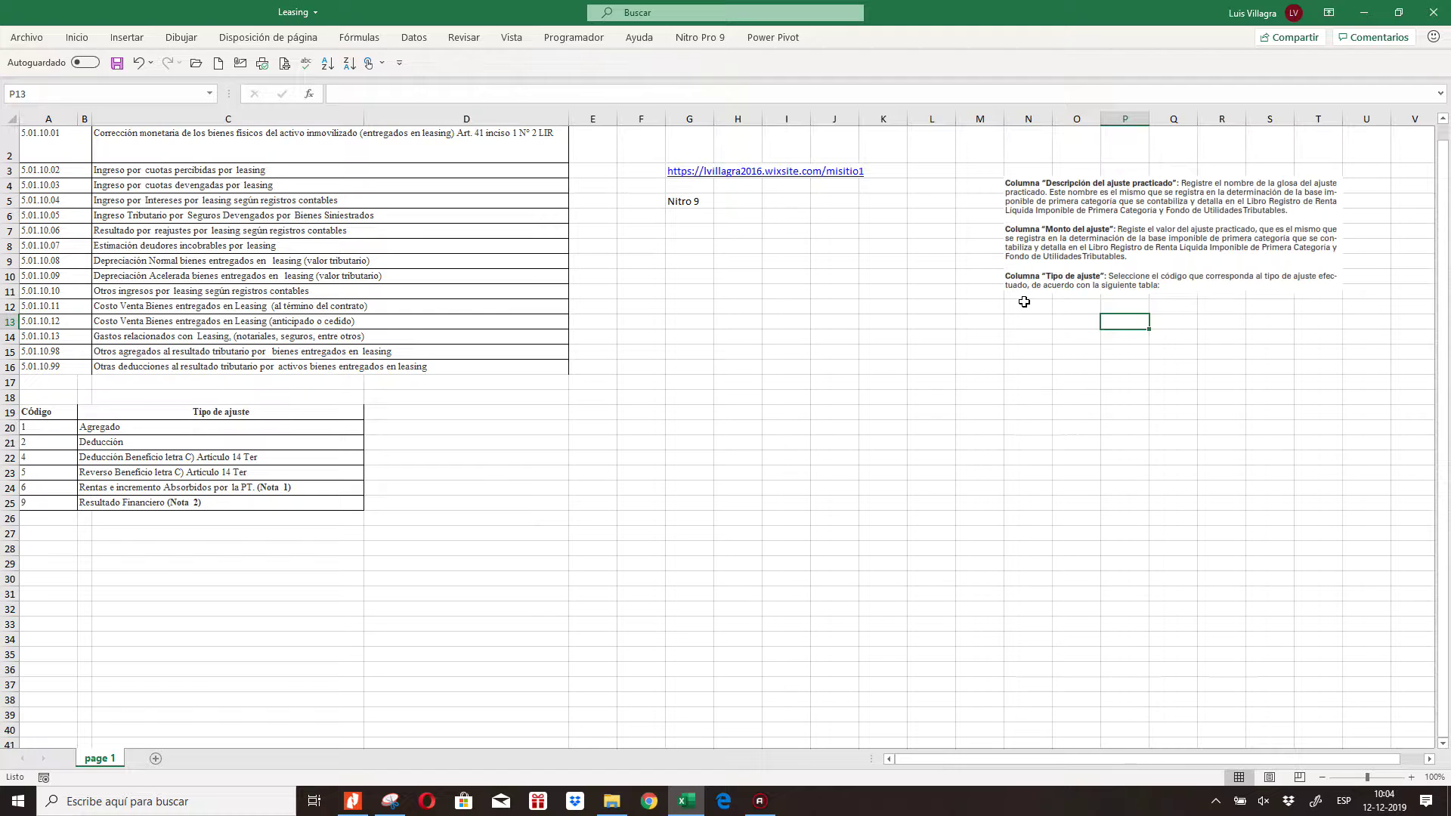
right_click(1026, 306)
left_click(1063, 381)
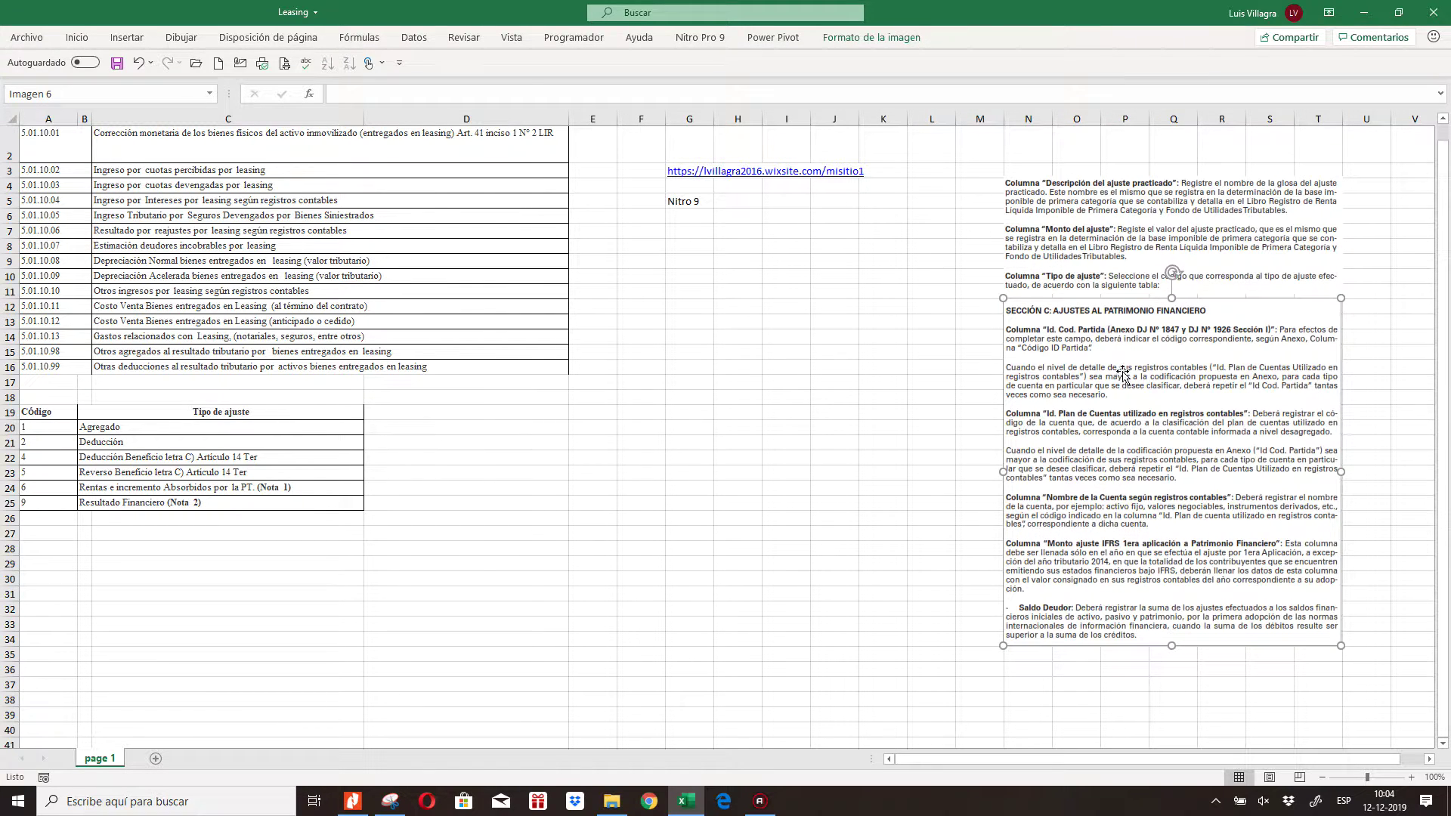
left_click(936, 361)
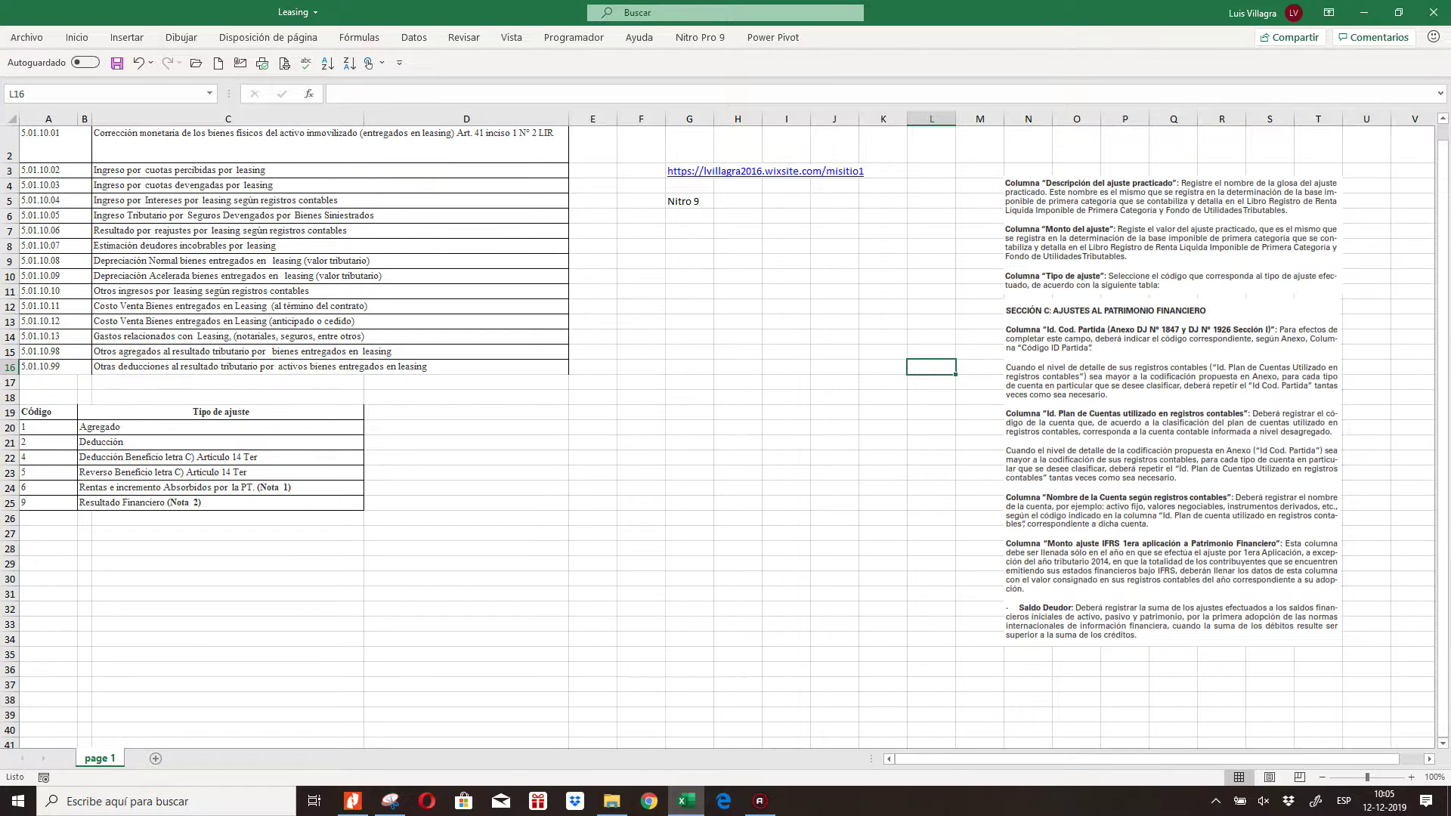
Review the leasing code descriptions in column C and the two pasted images with the adjustment column explanations and Sección C.
left_click(386, 231)
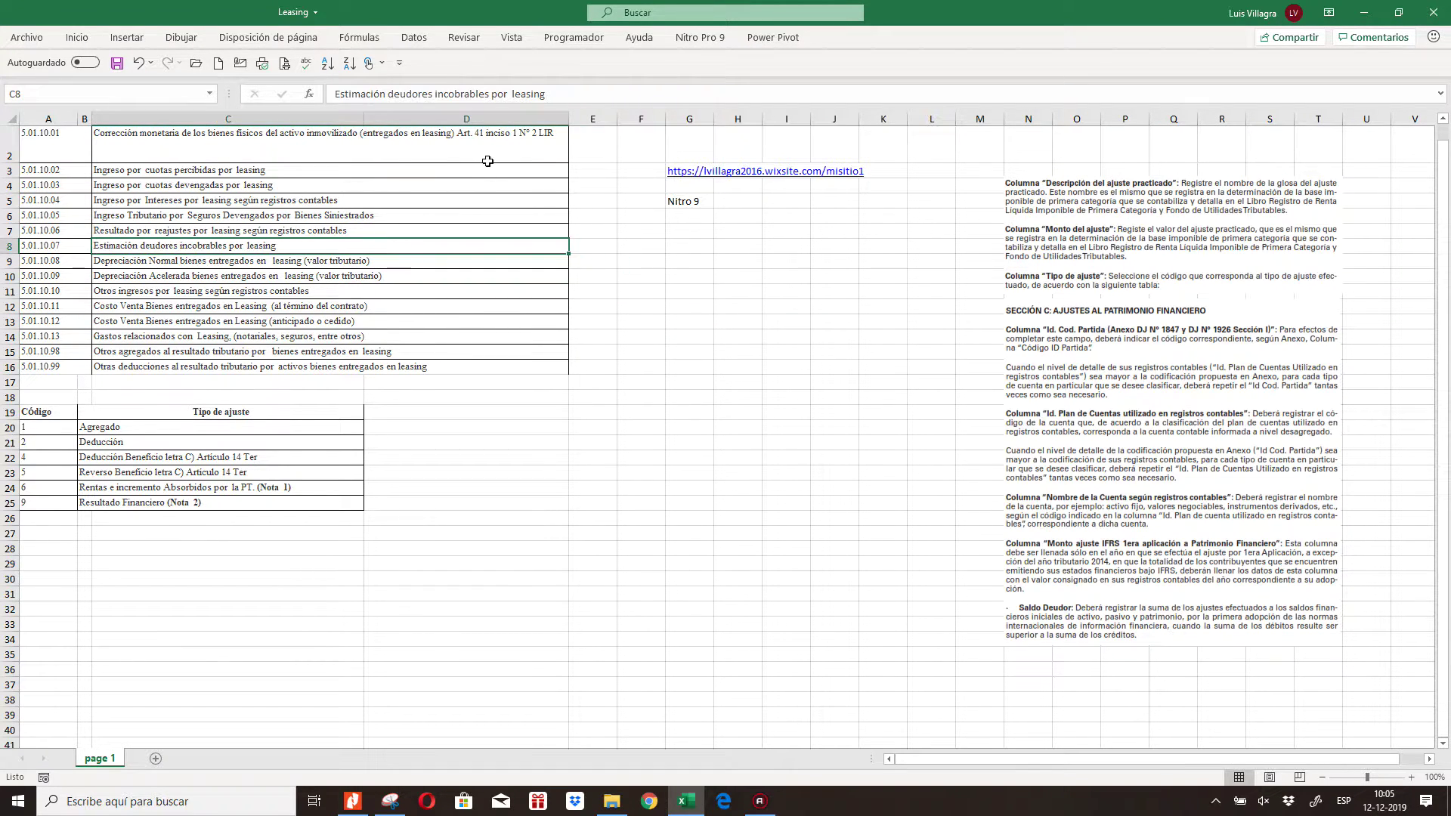
key("Up")
key("Up")
key("Up")
left_click(400, 275)
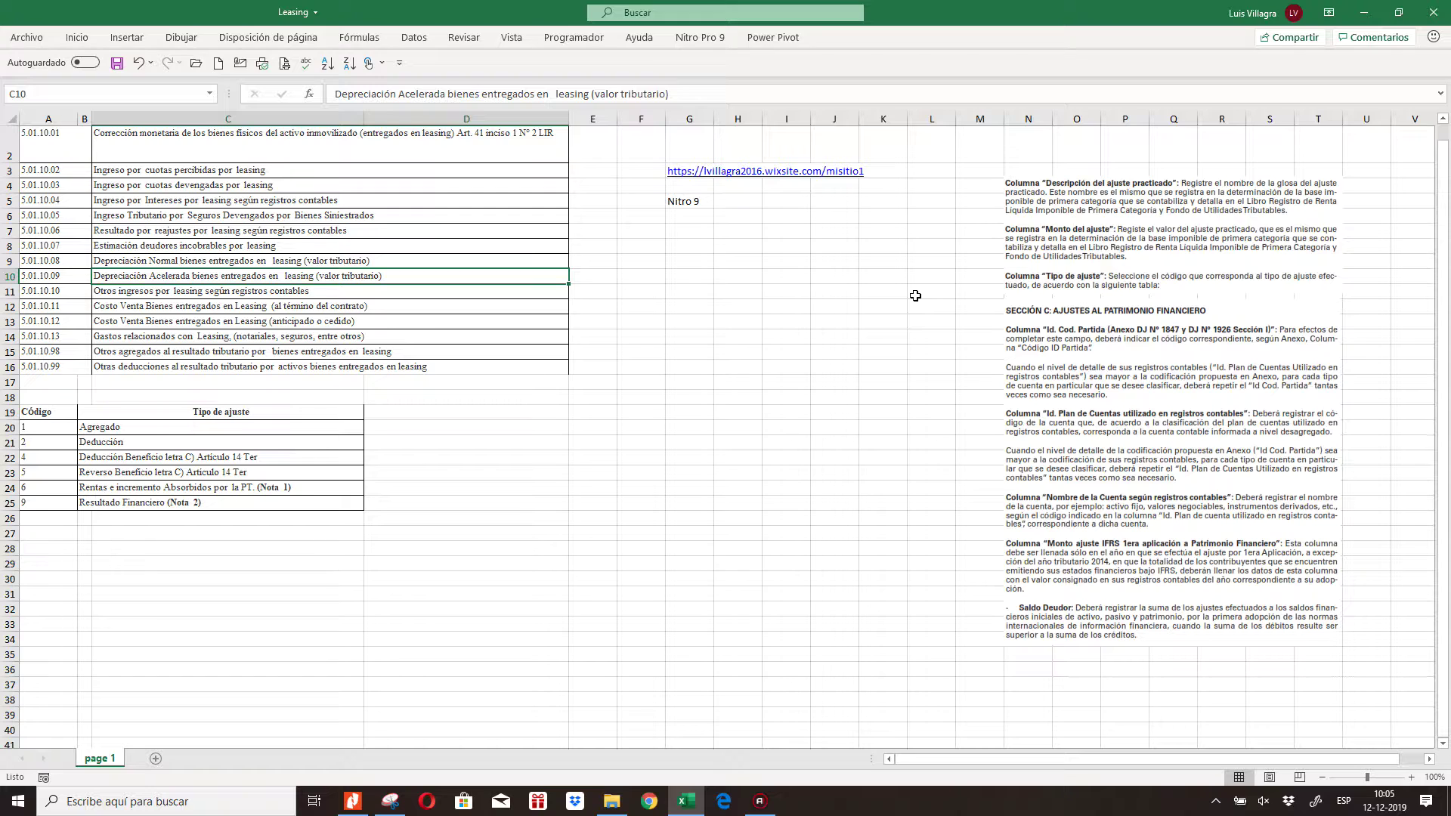
left_click(1059, 280)
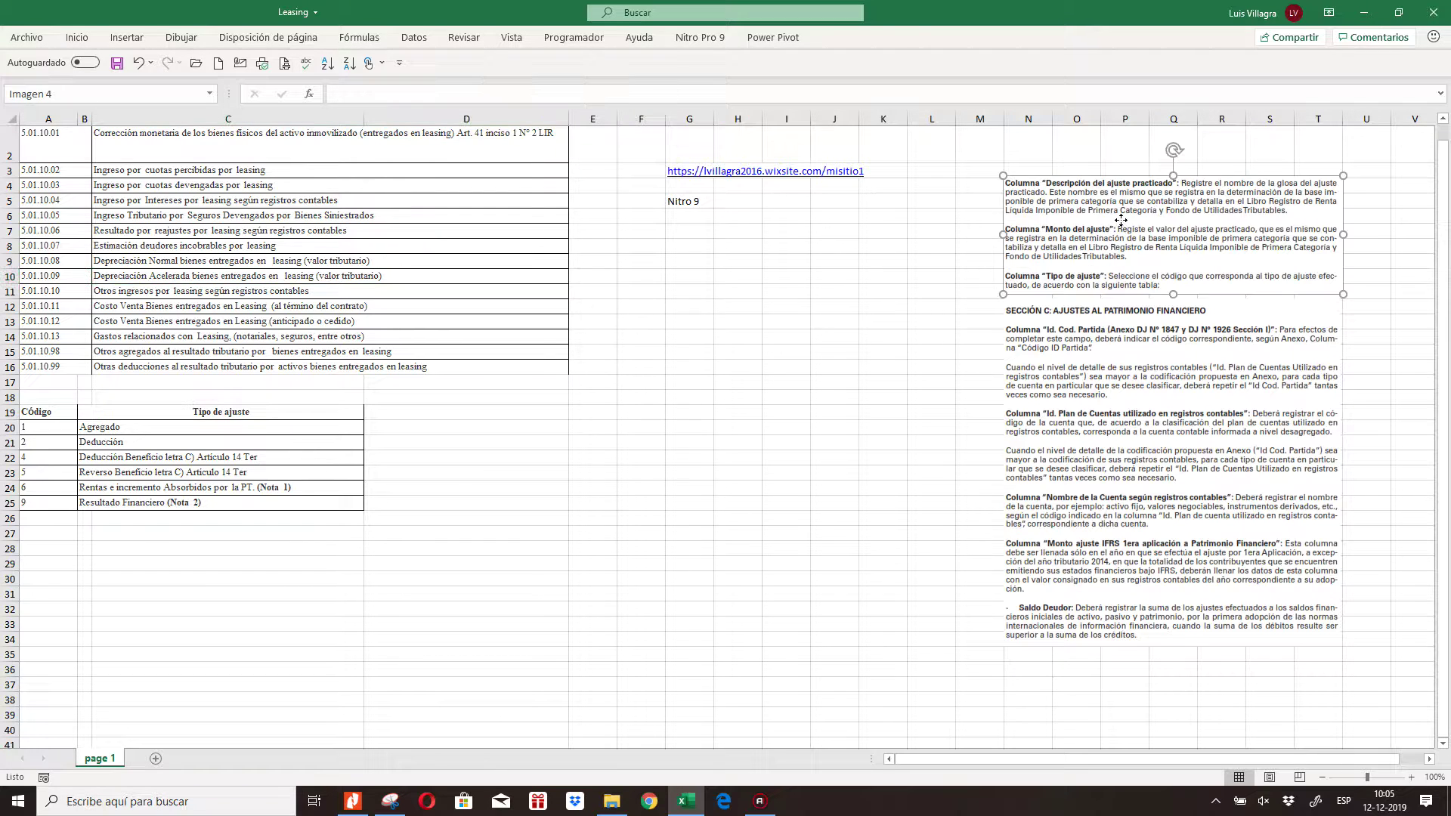
left_click(786, 428)
left_click(1224, 381)
left_click(738, 412)
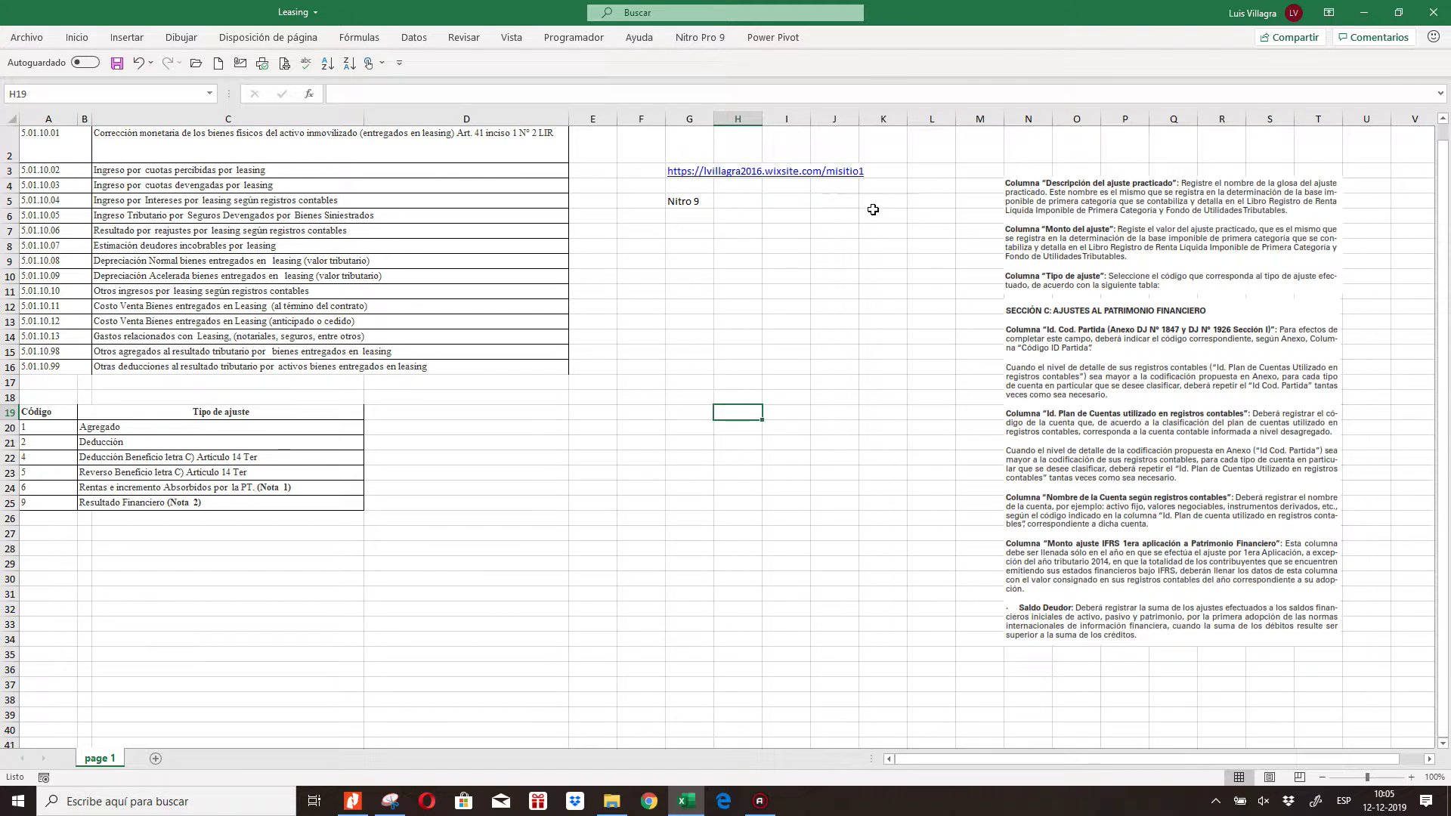
left_click(1065, 200)
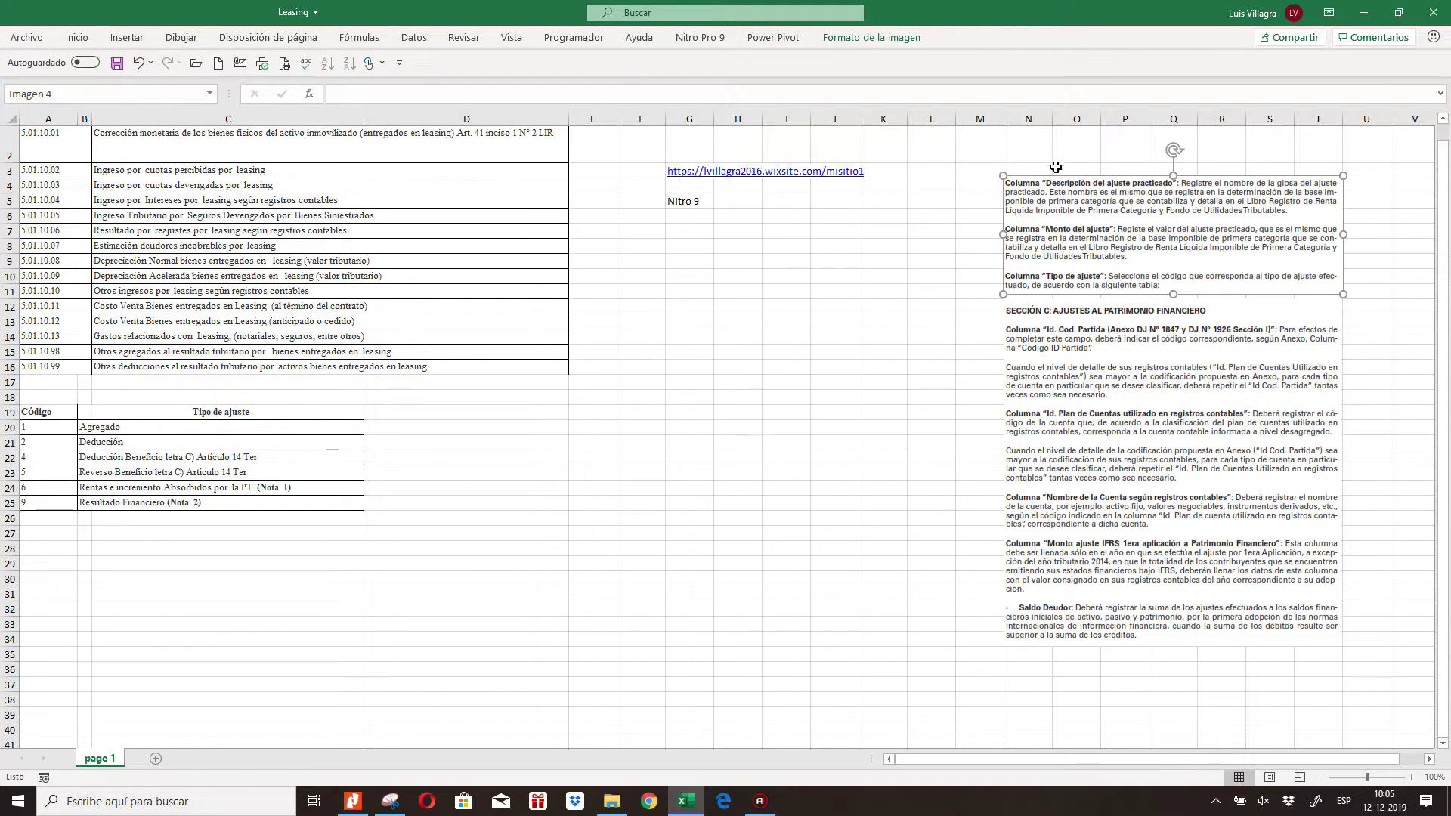
left_click(1088, 372)
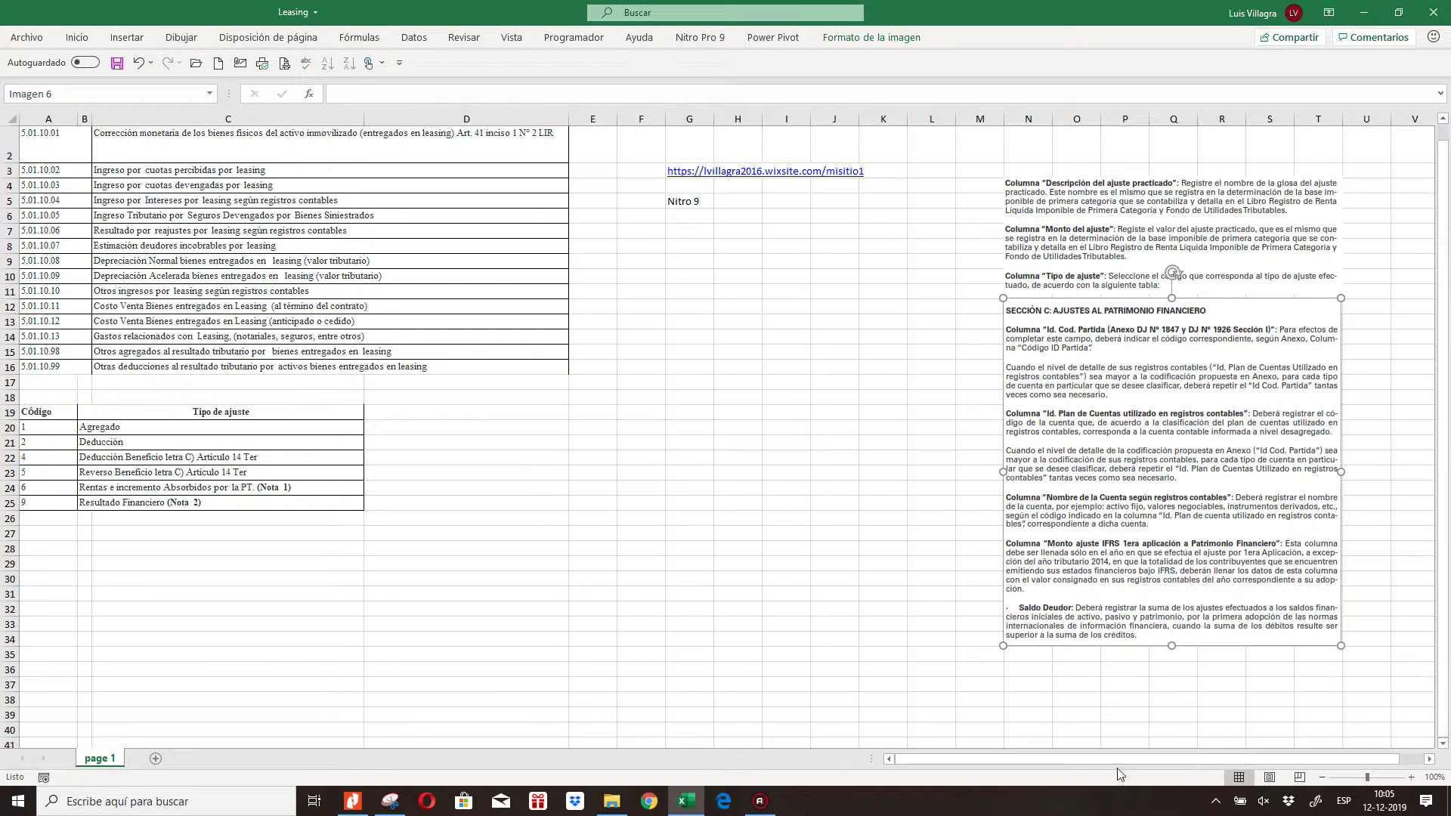
left_click(1104, 683)
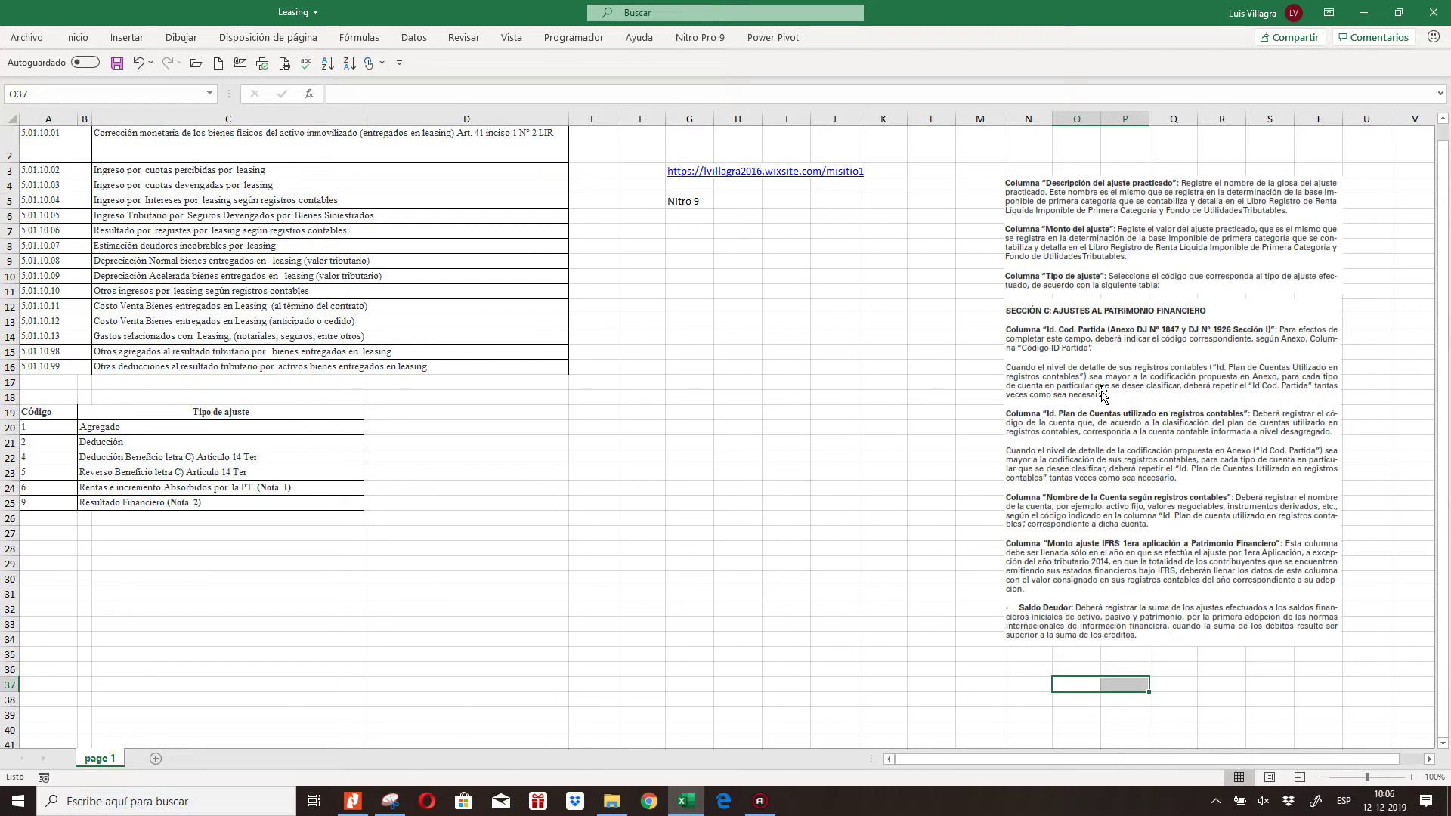
left_click(909, 383)
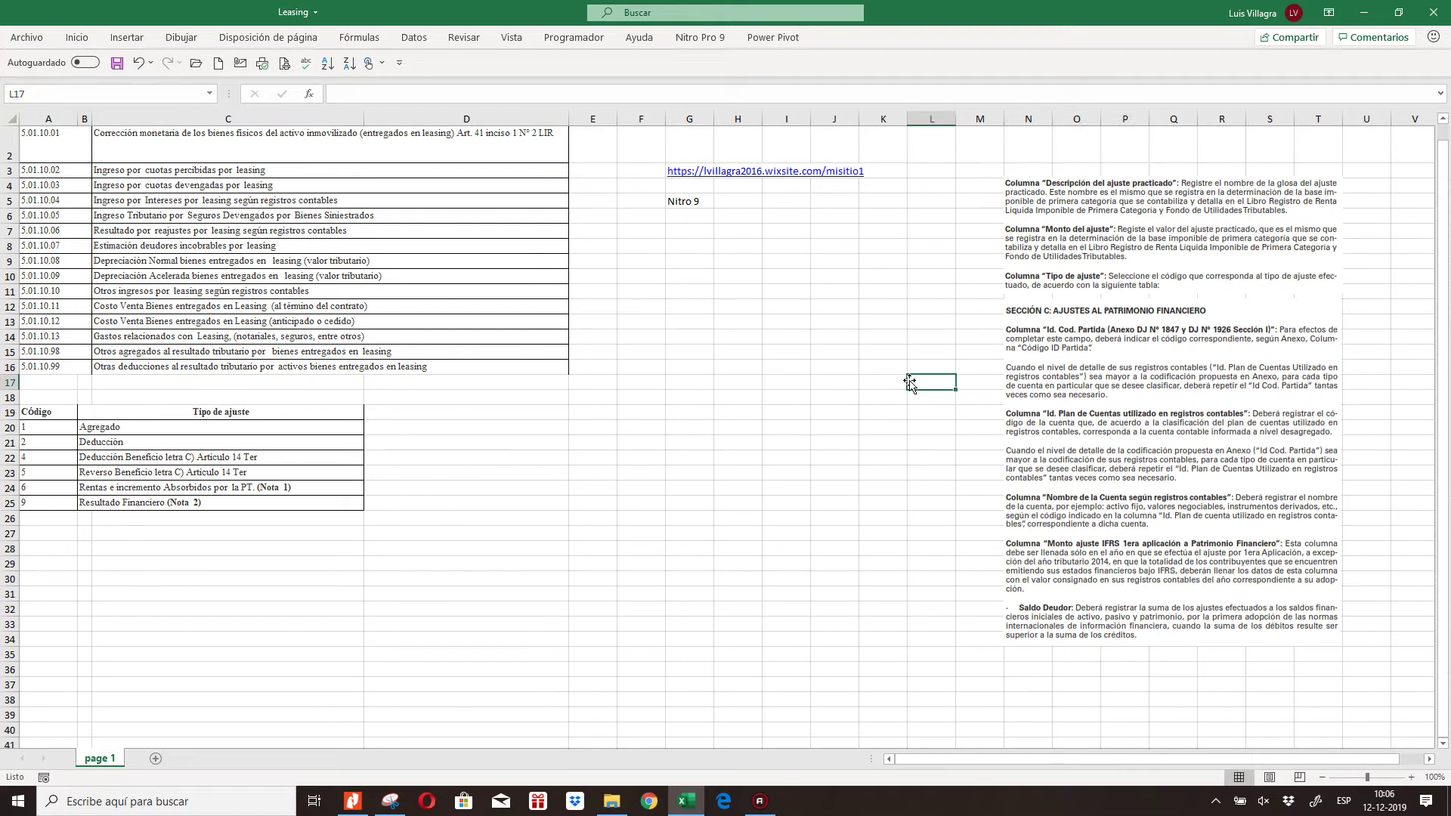
left_click(1066, 668)
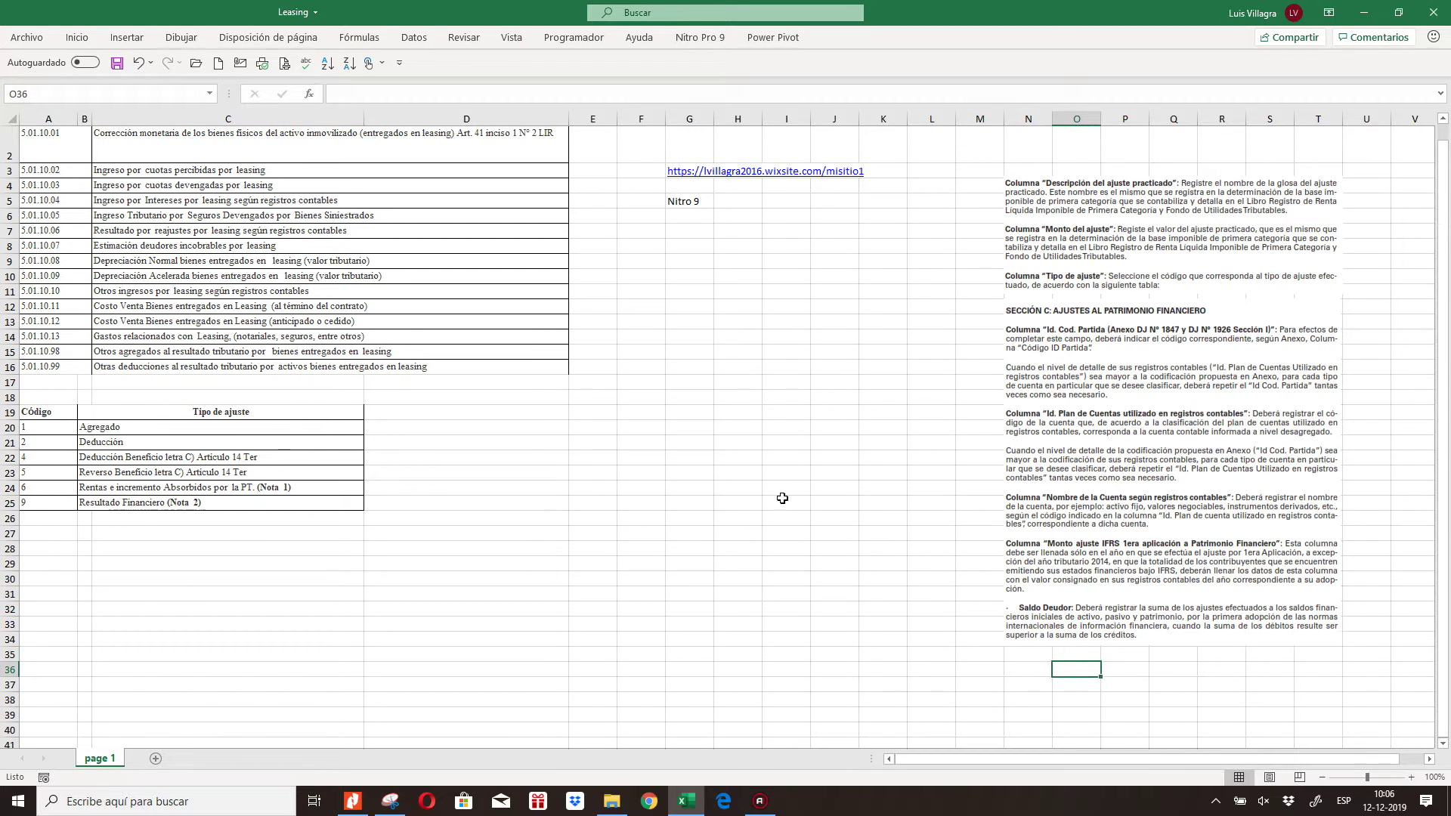
left_click(762, 802)
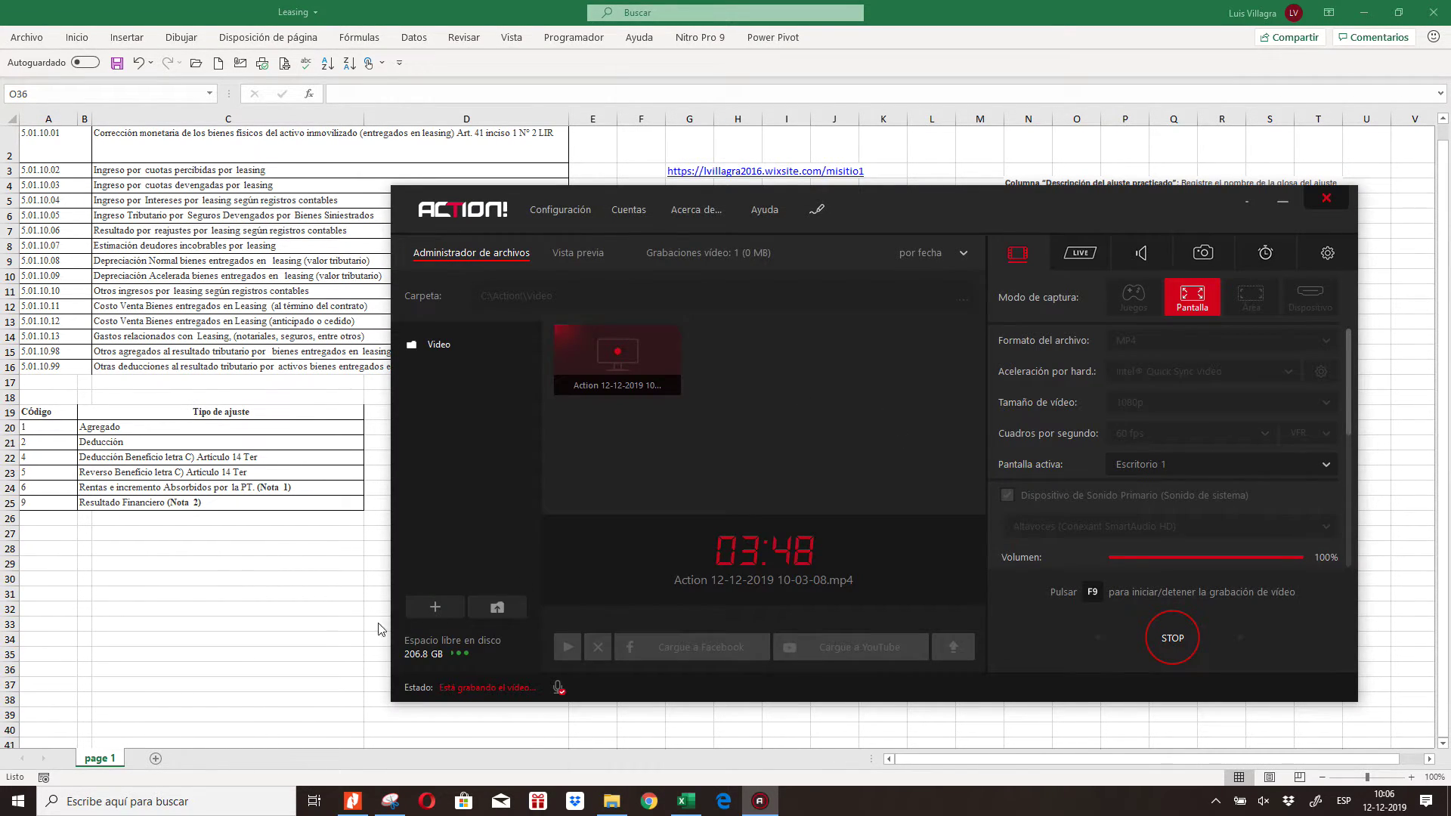
key("alt+Tab")
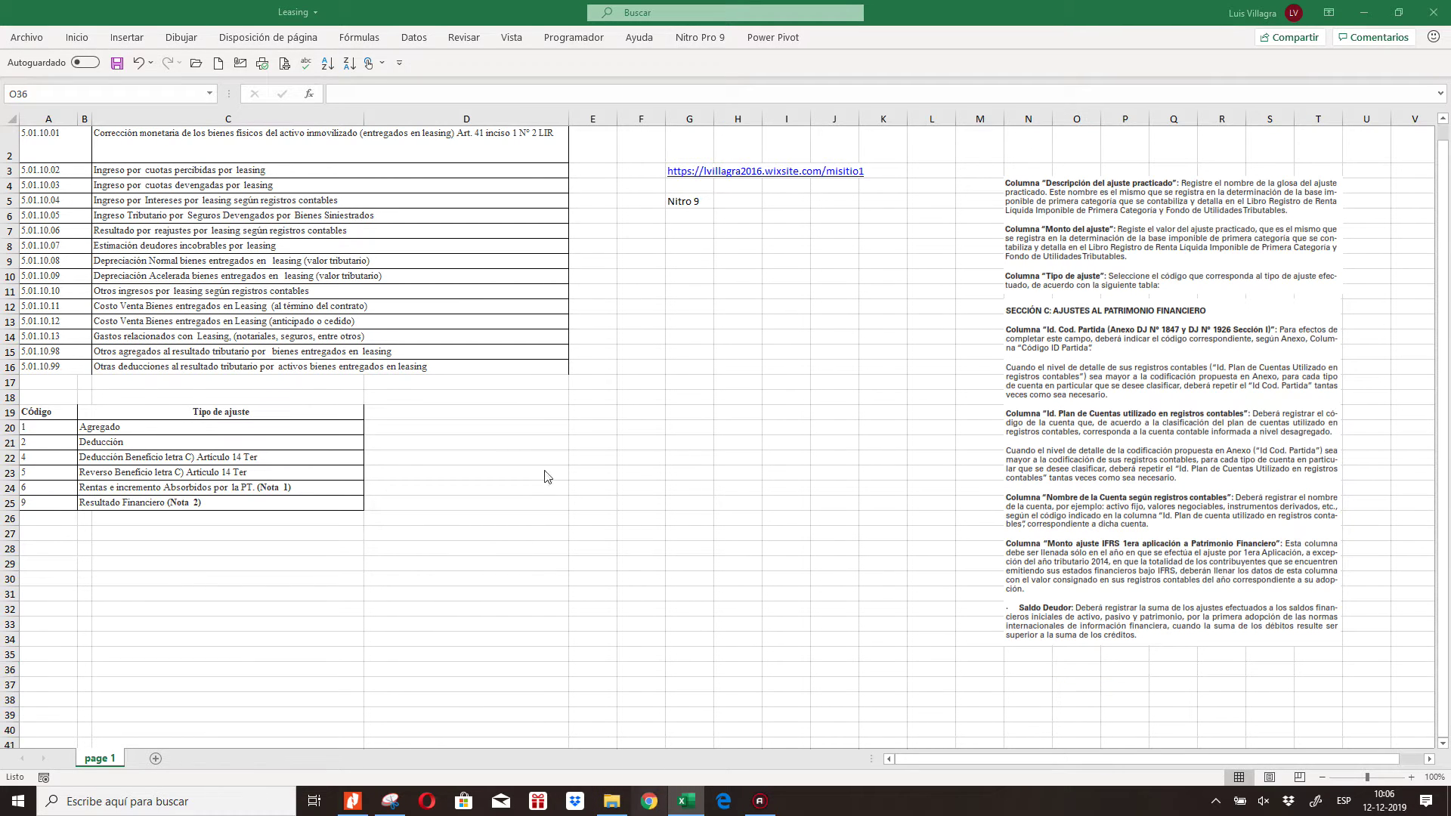
Switch to Chrome and select the address of the open SII page for replacement.
left_click(651, 803)
left_click(214, 36)
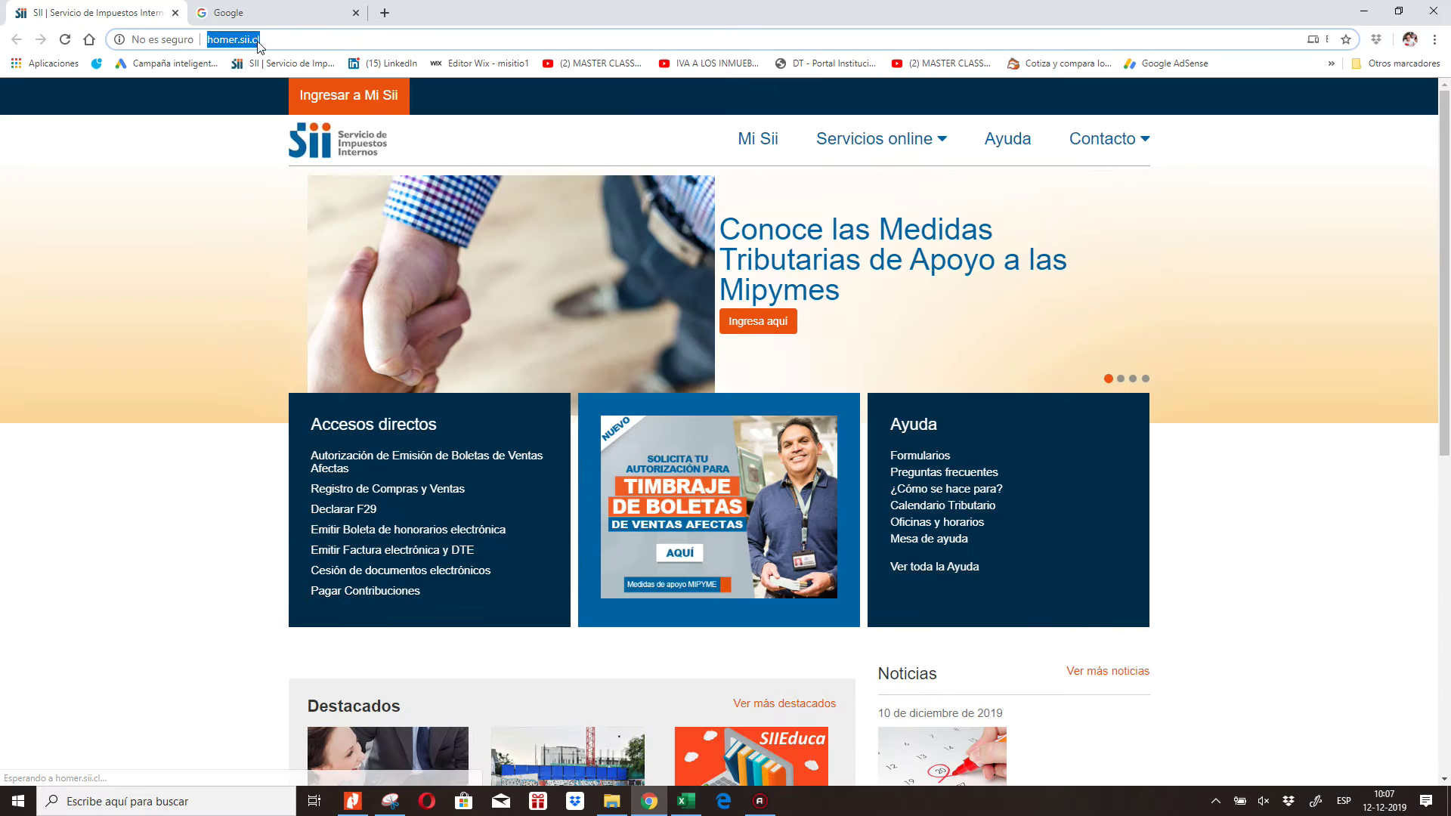
type("LVIILLA")
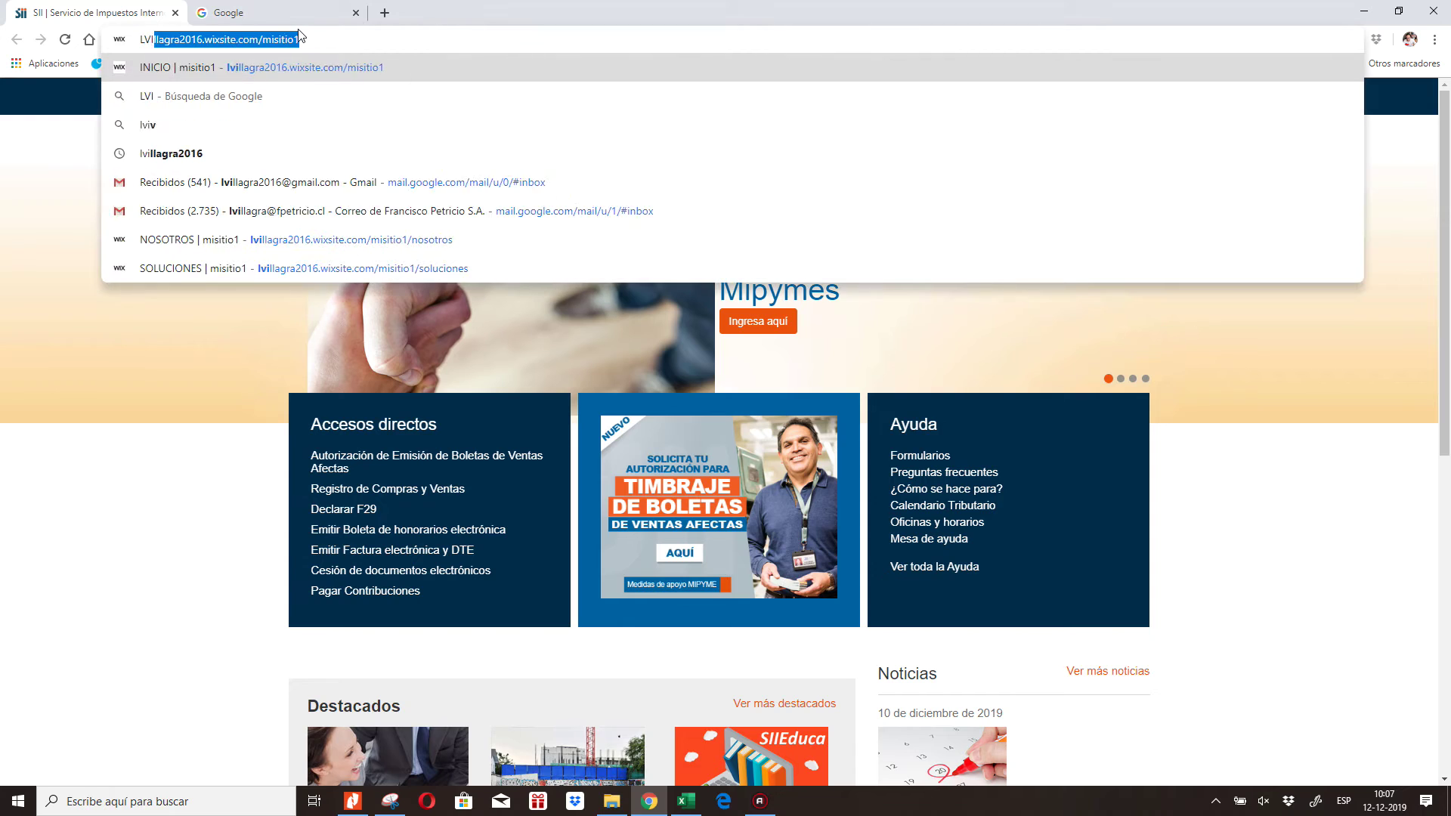
type("GRA")
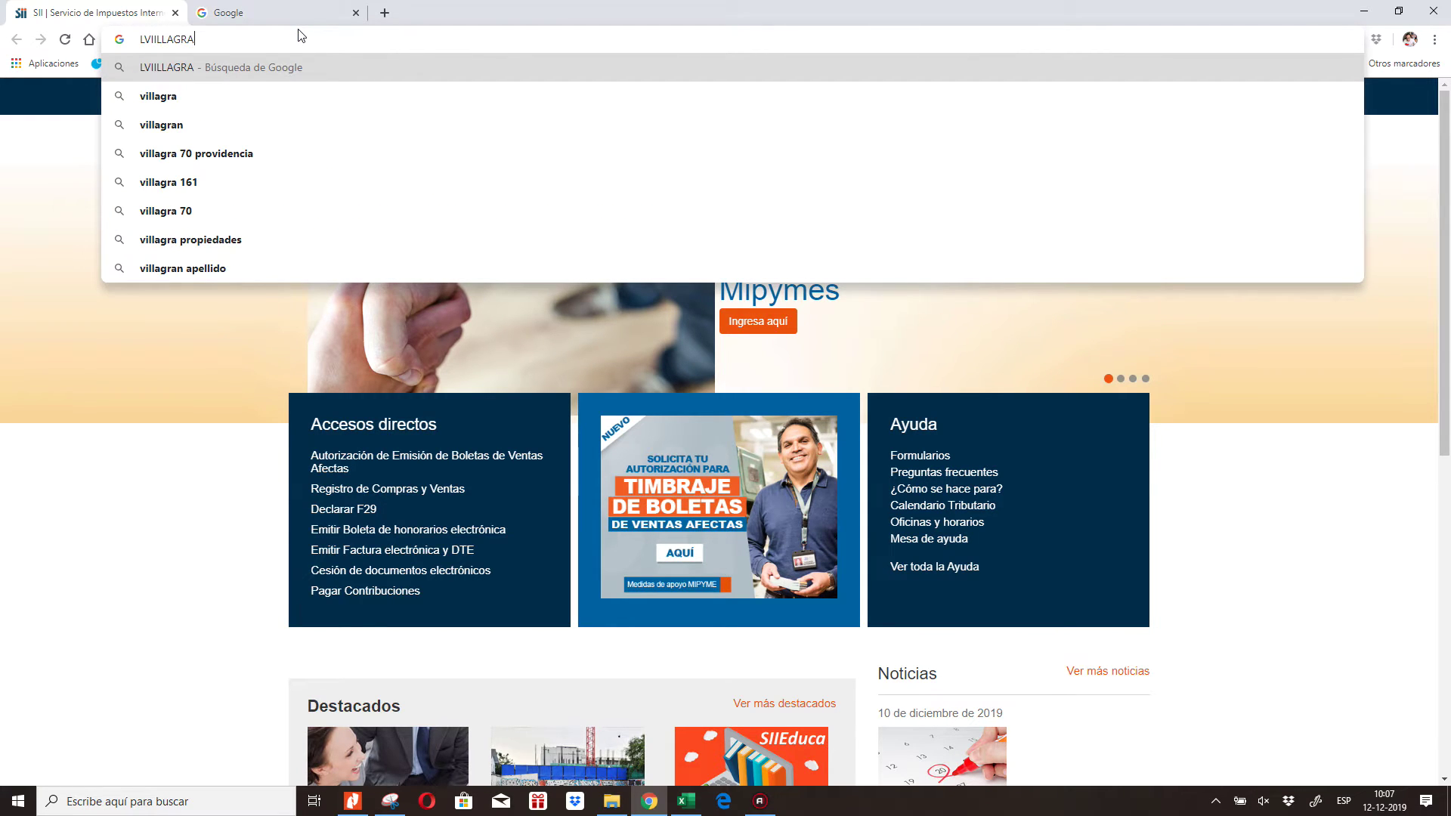
key("BackSpace")
key("BackSpace")
key("BackSpace")
key("BackSpace")
key("BackSpace")
key("BackSpace")
key("BackSpace")
key("BackSpace")
key("BackSpace")
key("BackSpace")
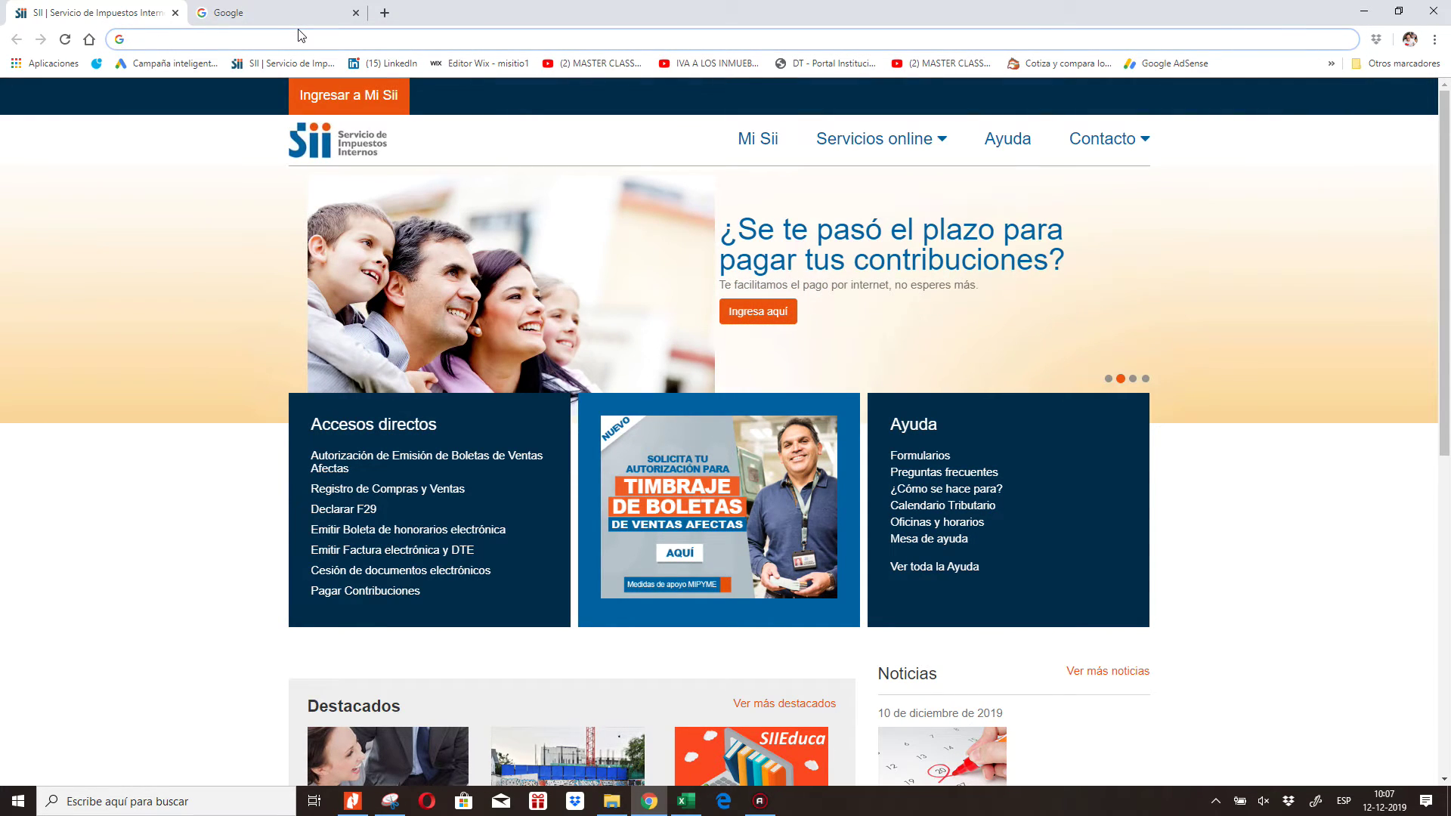
Open the home page of the Wix site "misitio1" in the current browser tab.
type("lvill")
key("Return")
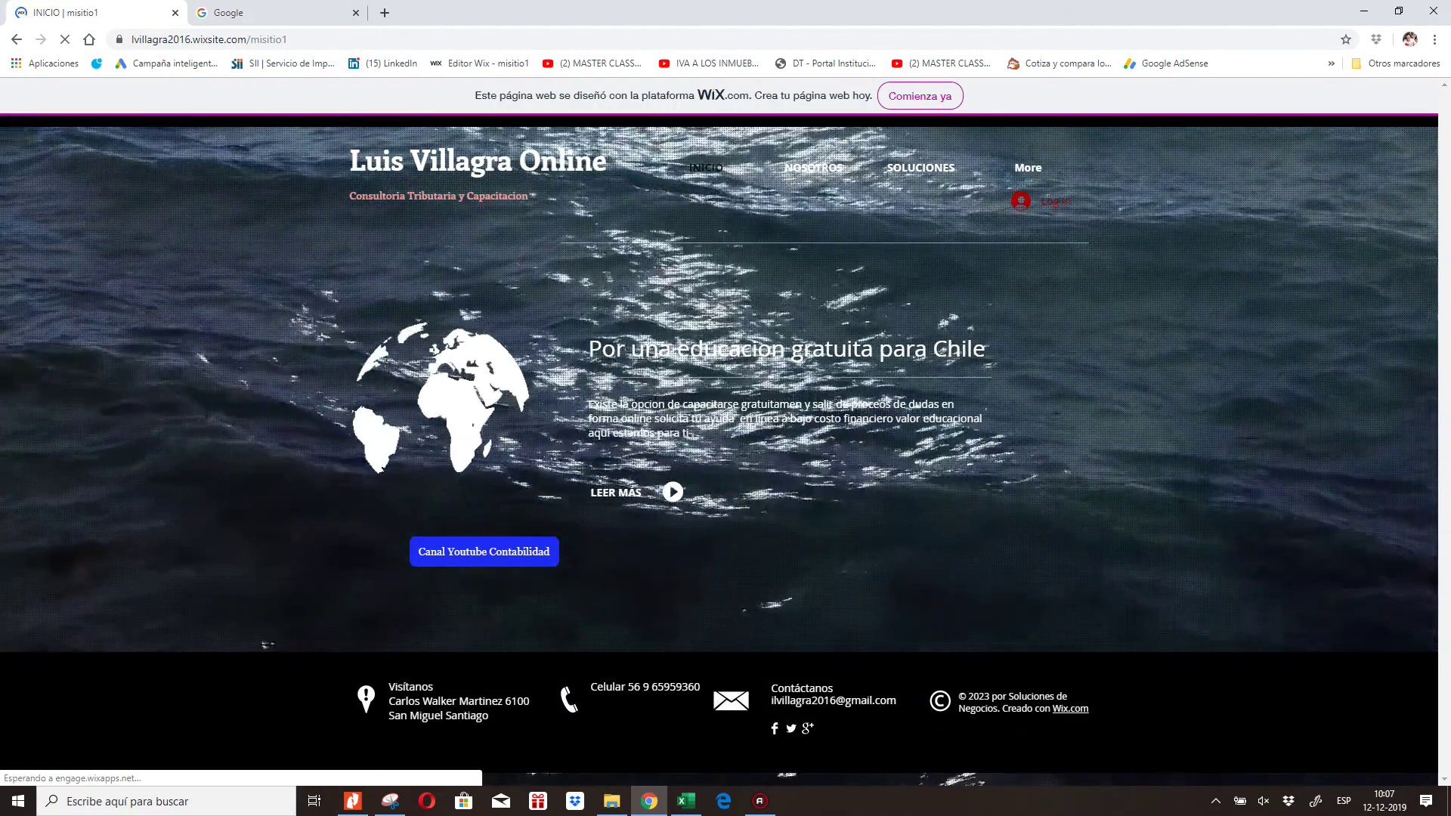
left_click(770, 805)
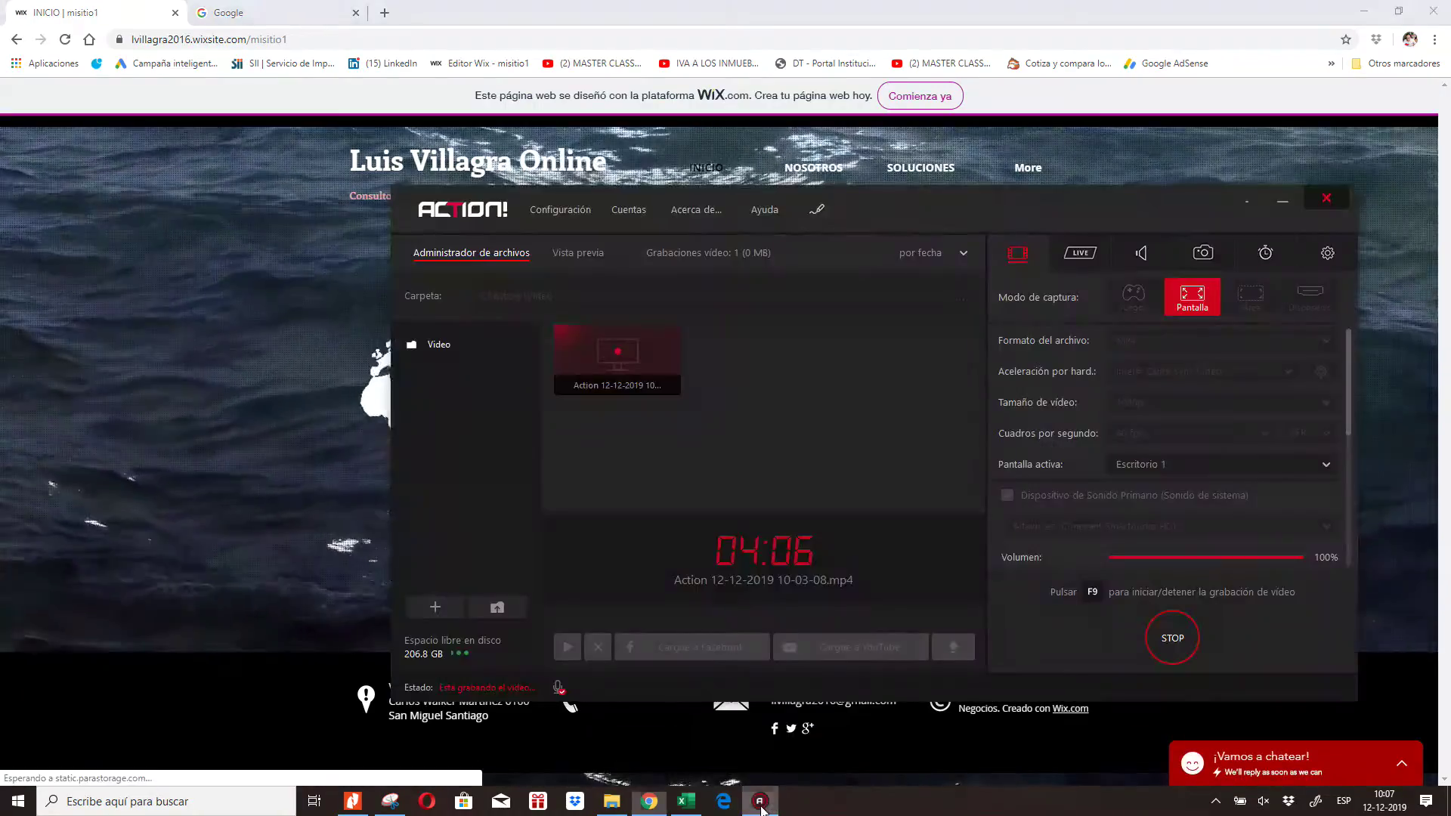